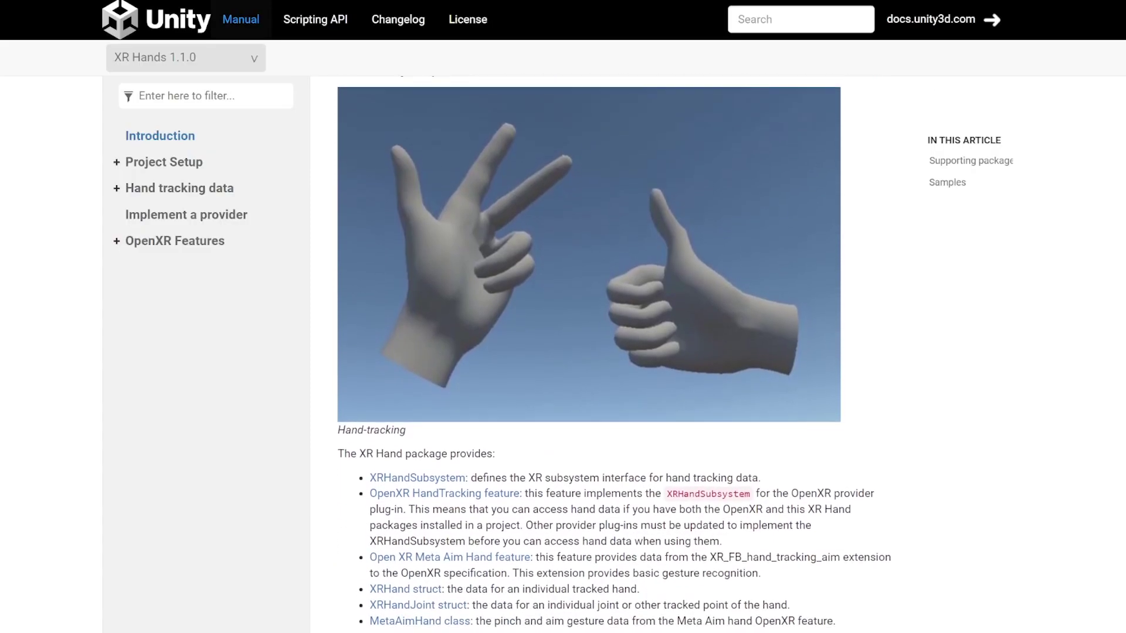
scroll(589, 351, "down", 4)
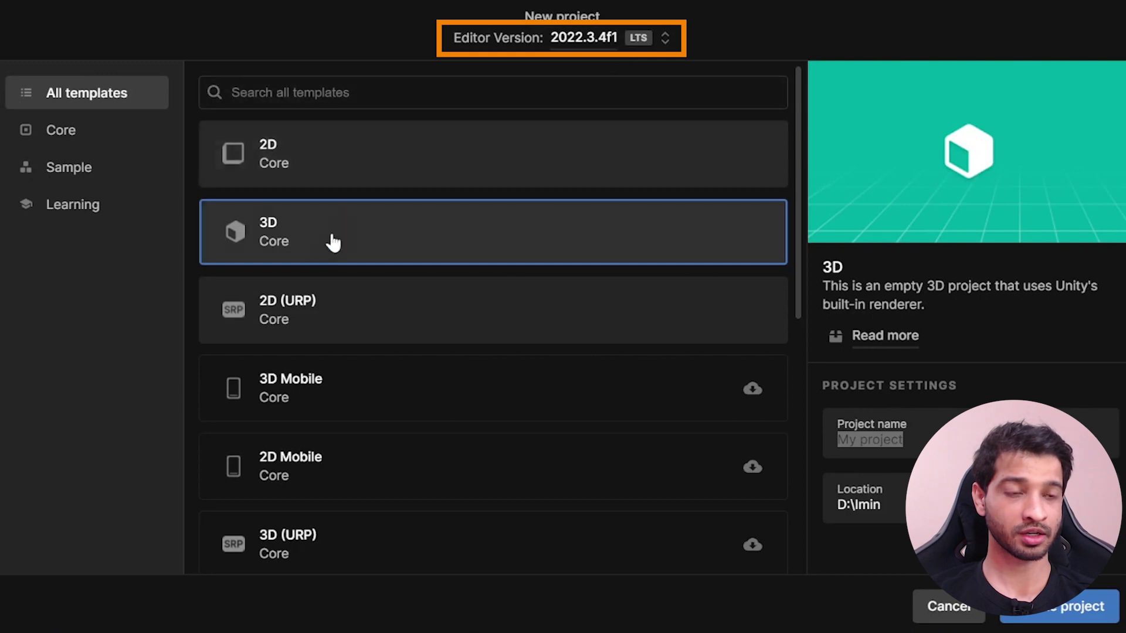
Create a 3D Core project named HandInteraction_XRITK on editor 2022.3.4f1
left_click(832, 437)
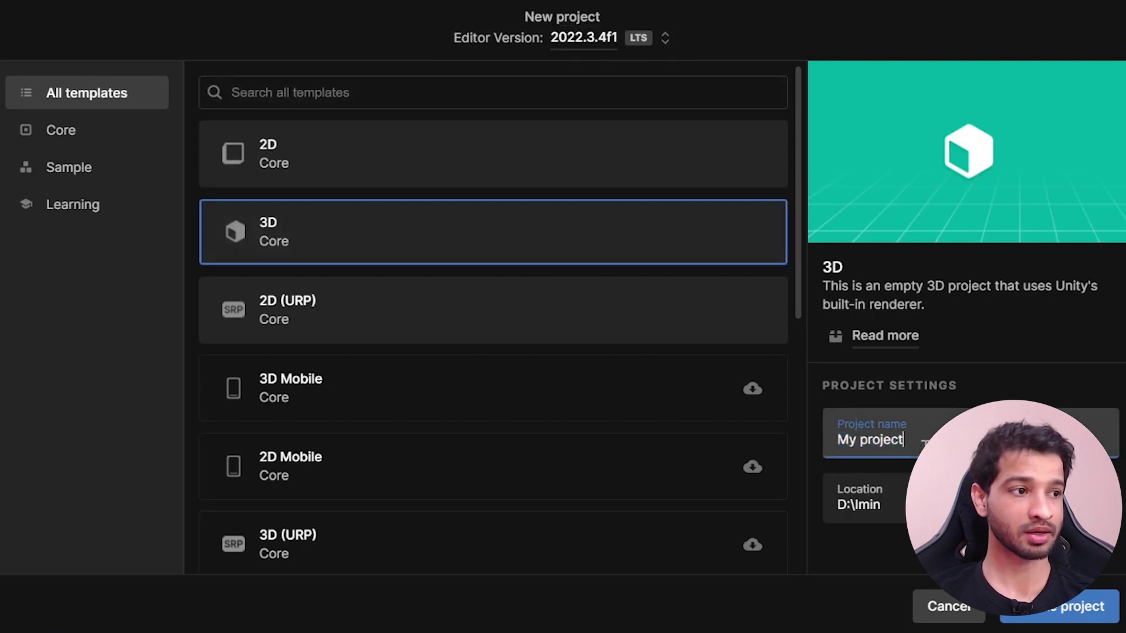
type("Han")
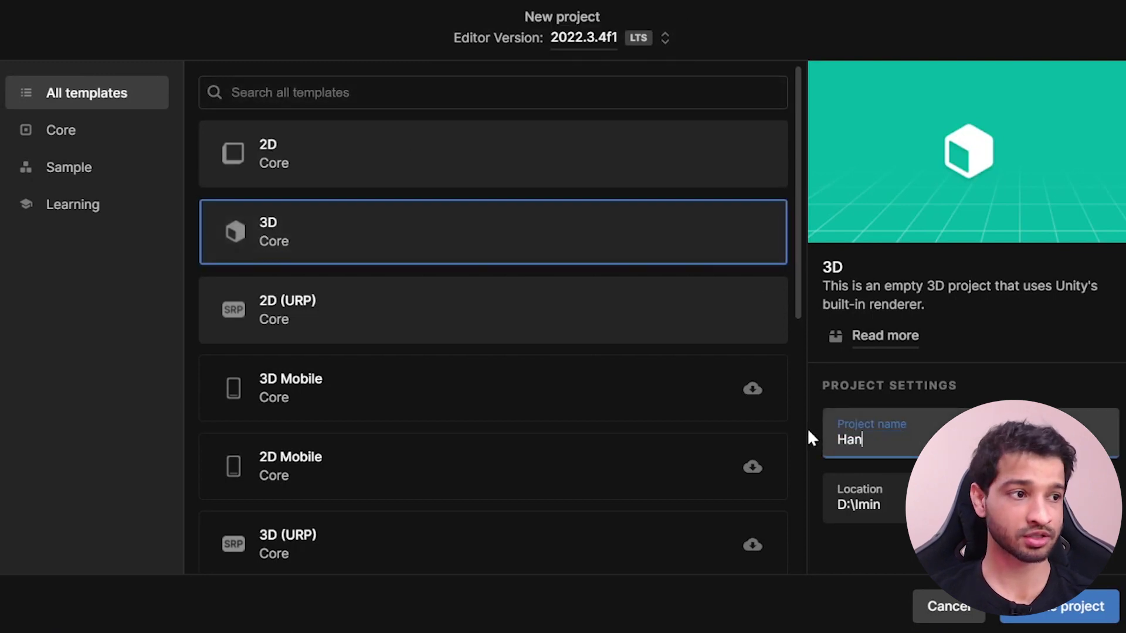
type("dInteraction_XRITK")
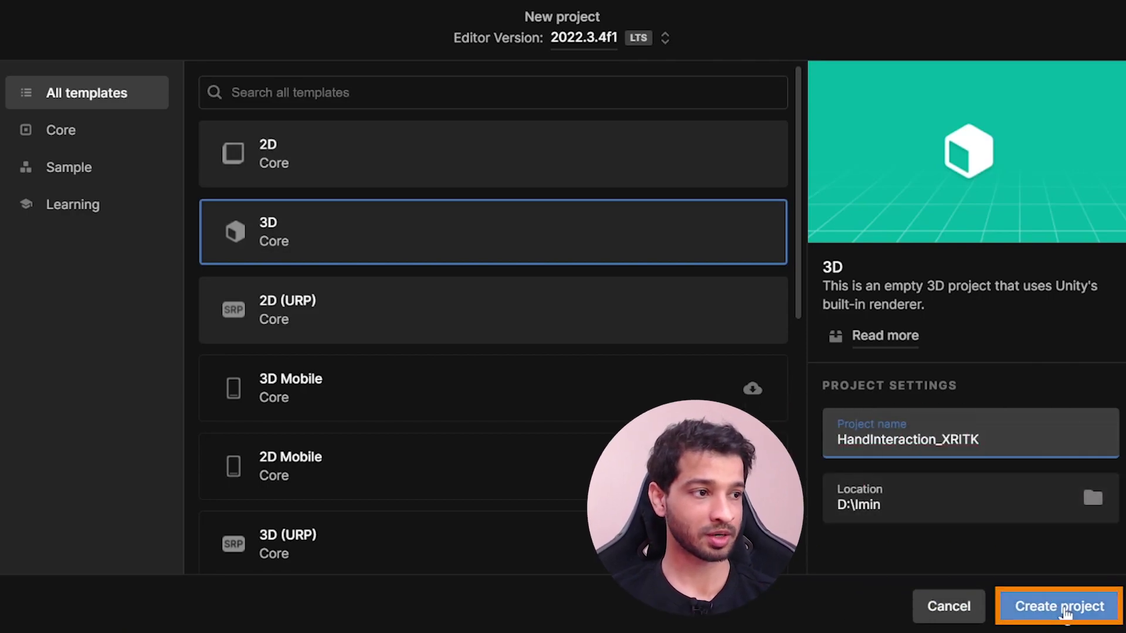
left_click(1063, 606)
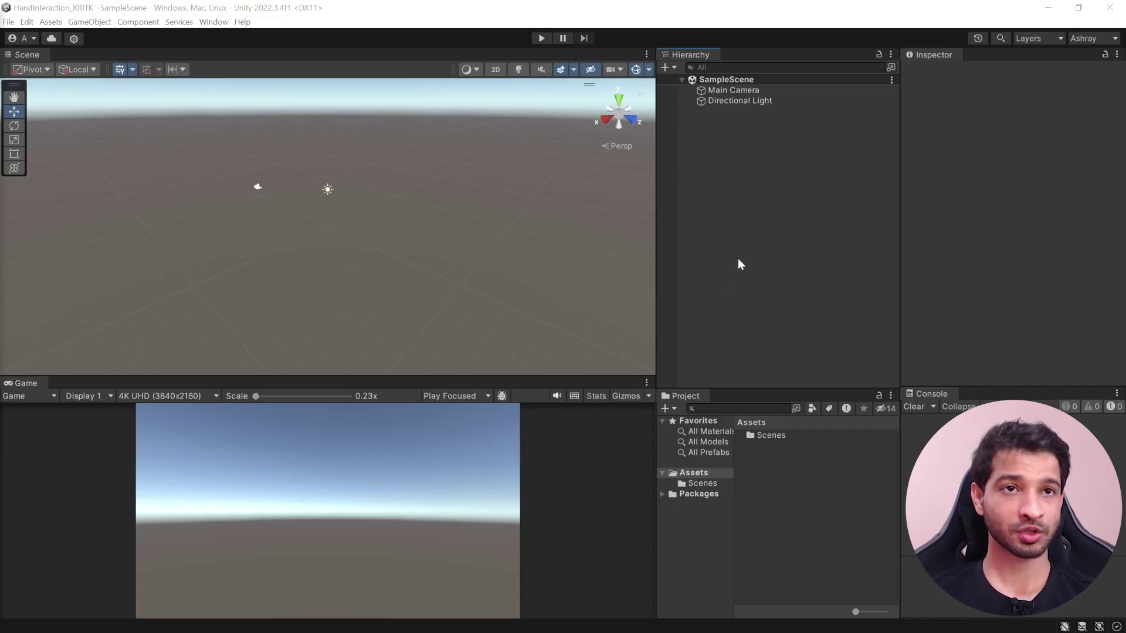
Install XR Interaction Toolkit 2.4.3 from the Unity Registry and restart with the native input backends enabled
left_click(213, 21)
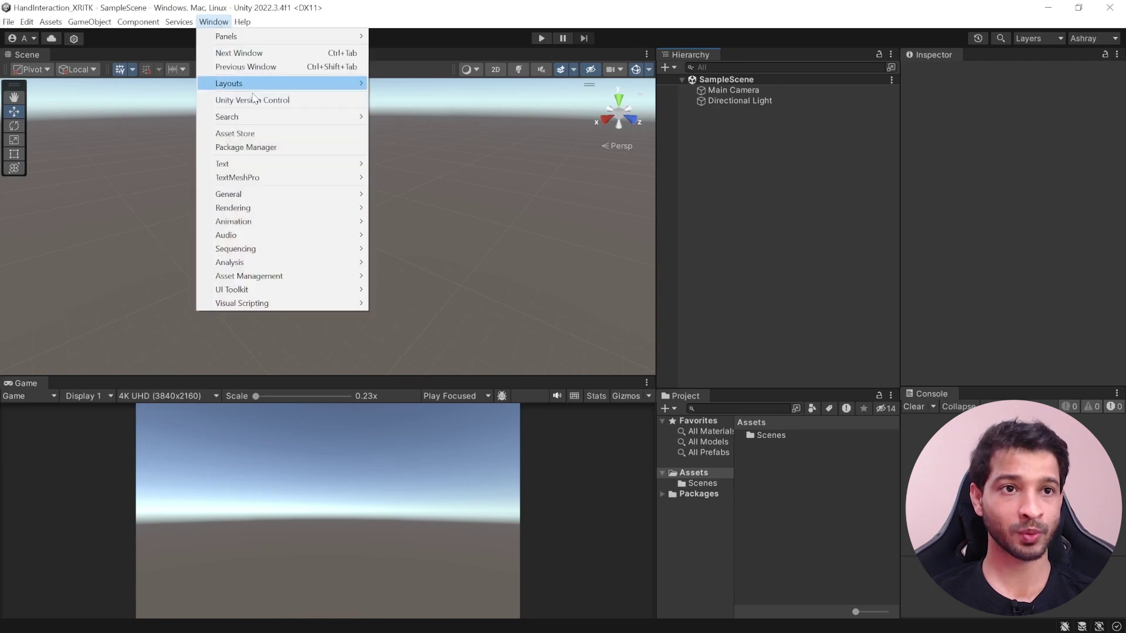
left_click(254, 147)
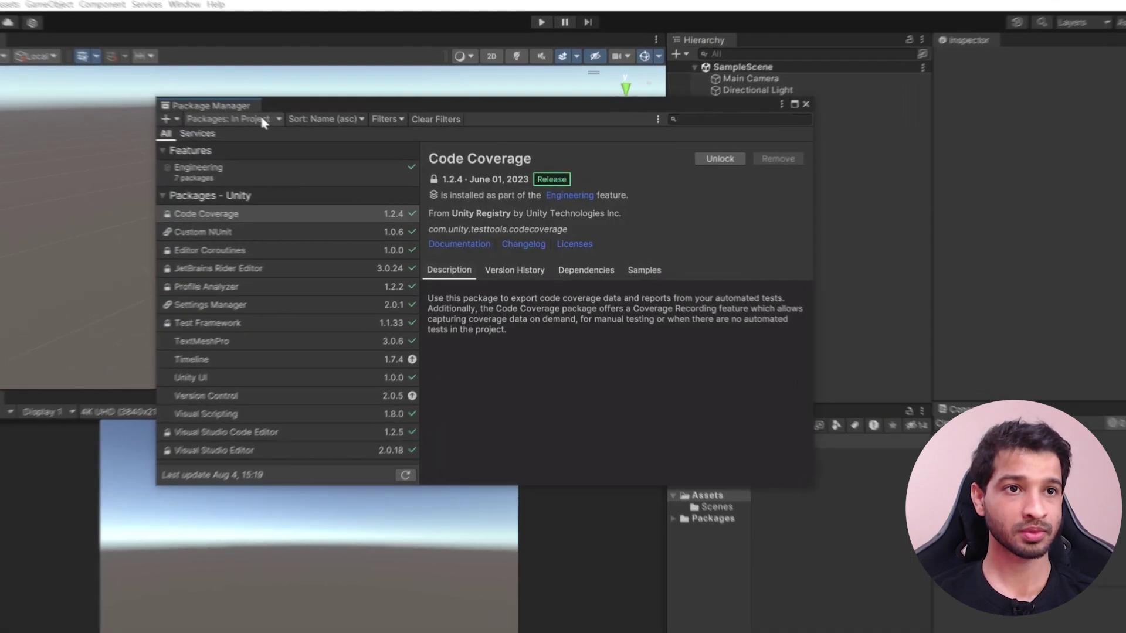
left_click(261, 127)
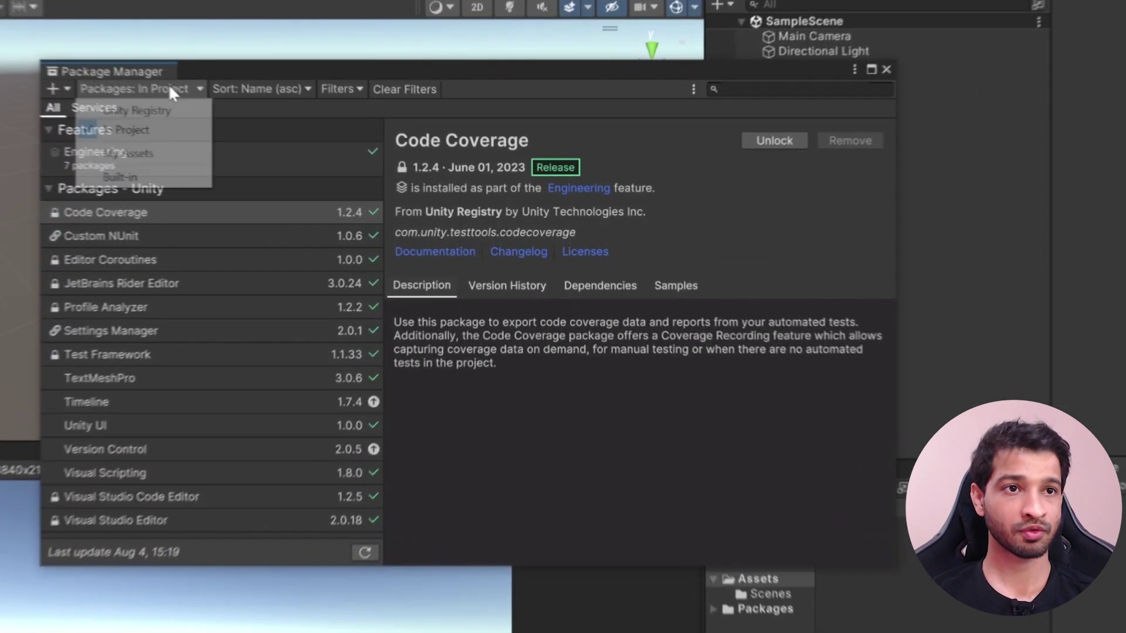
left_click(128, 105)
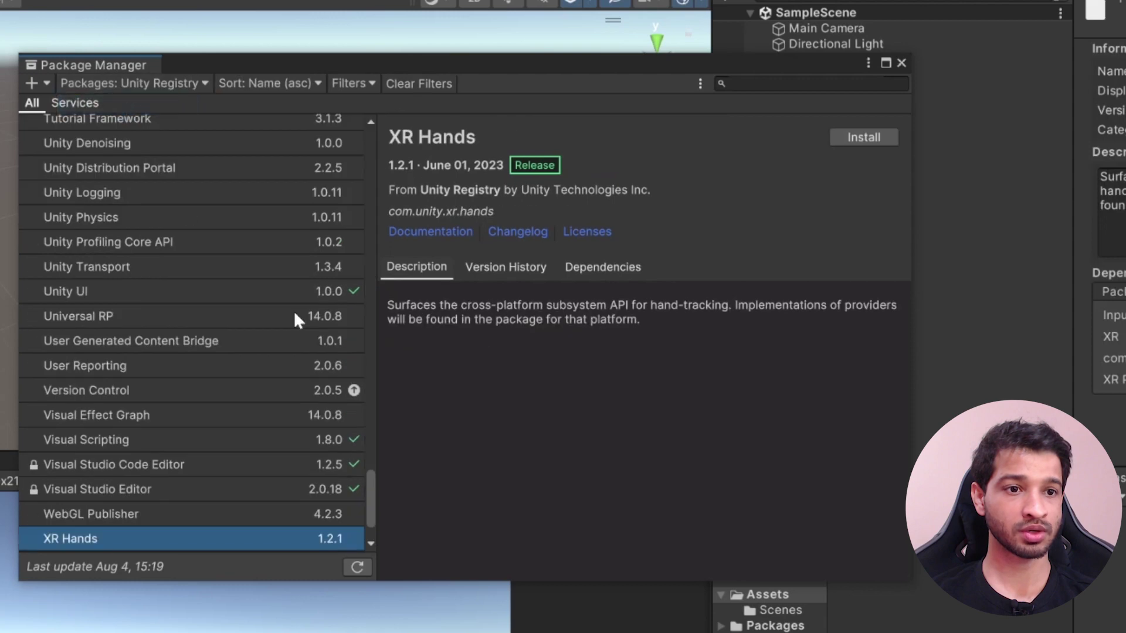
scroll(308, 304, "down", 2)
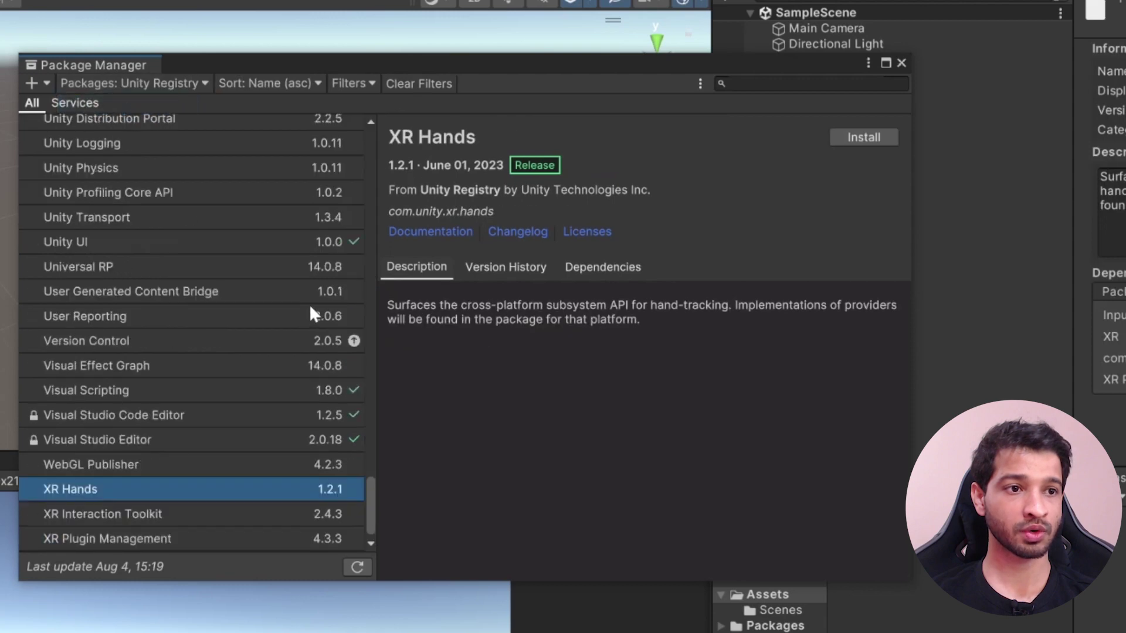
left_click(90, 514)
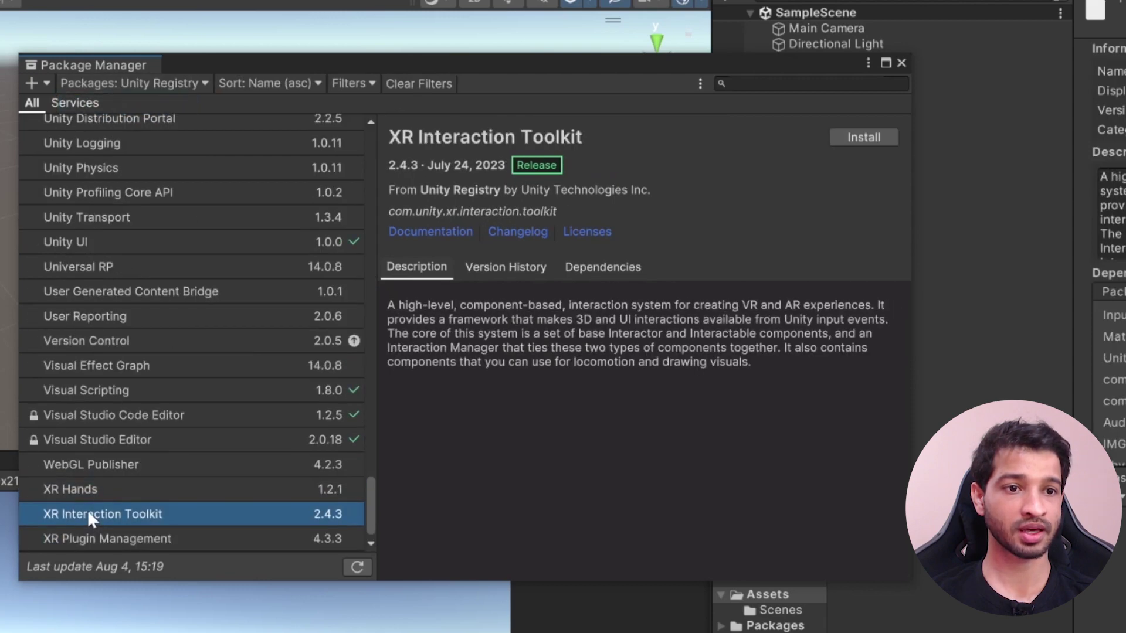
left_click(161, 493)
left_click(151, 514)
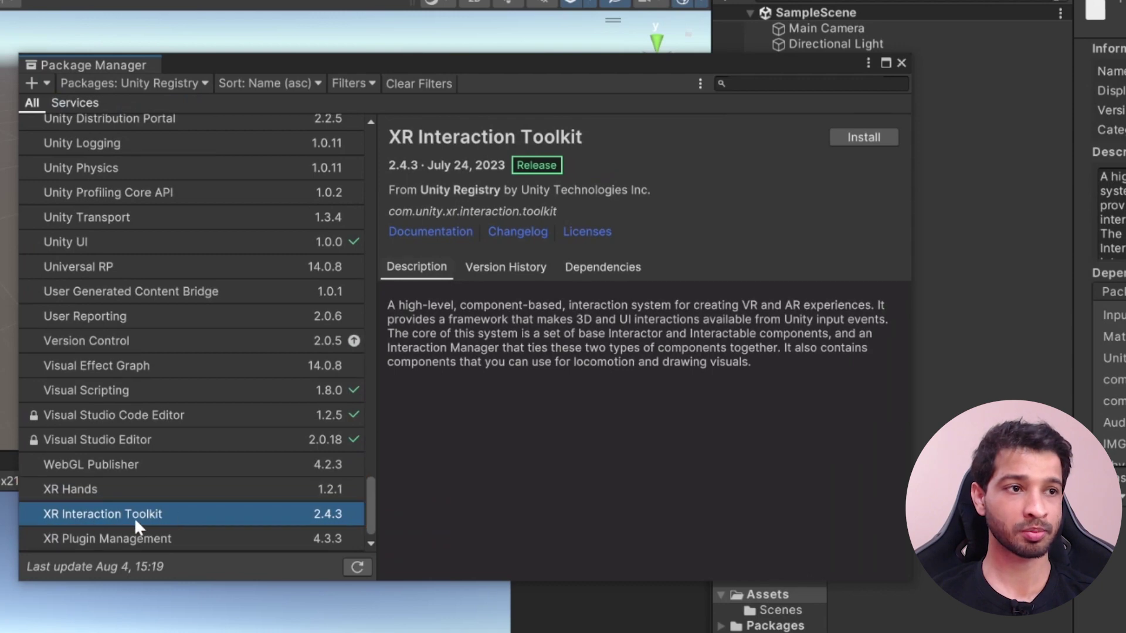
left_click(855, 138)
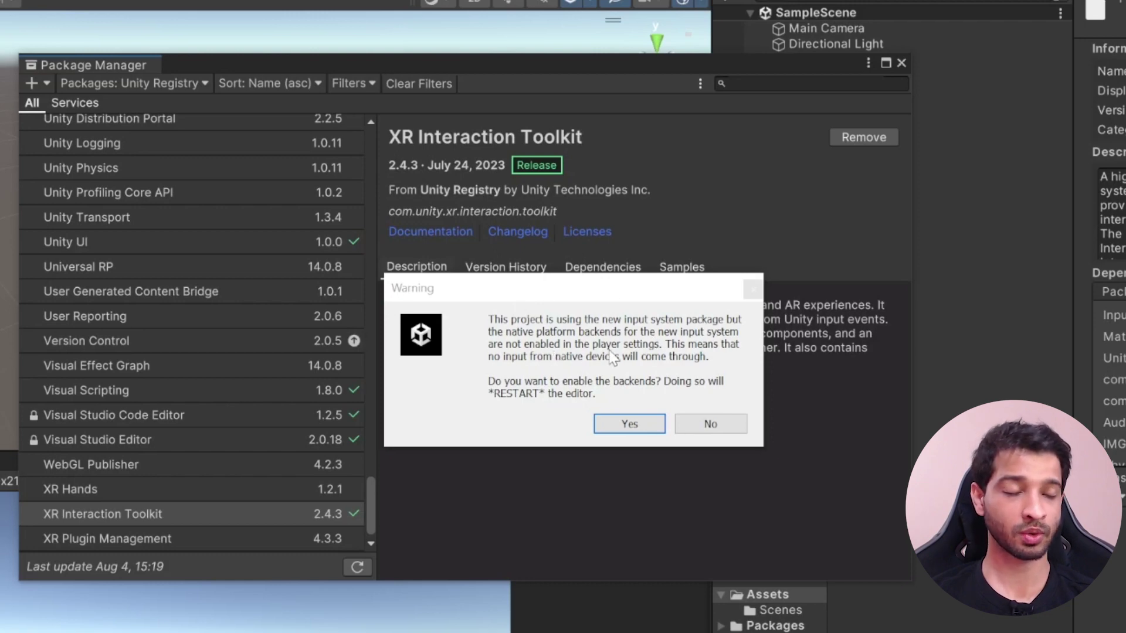
left_click(629, 423)
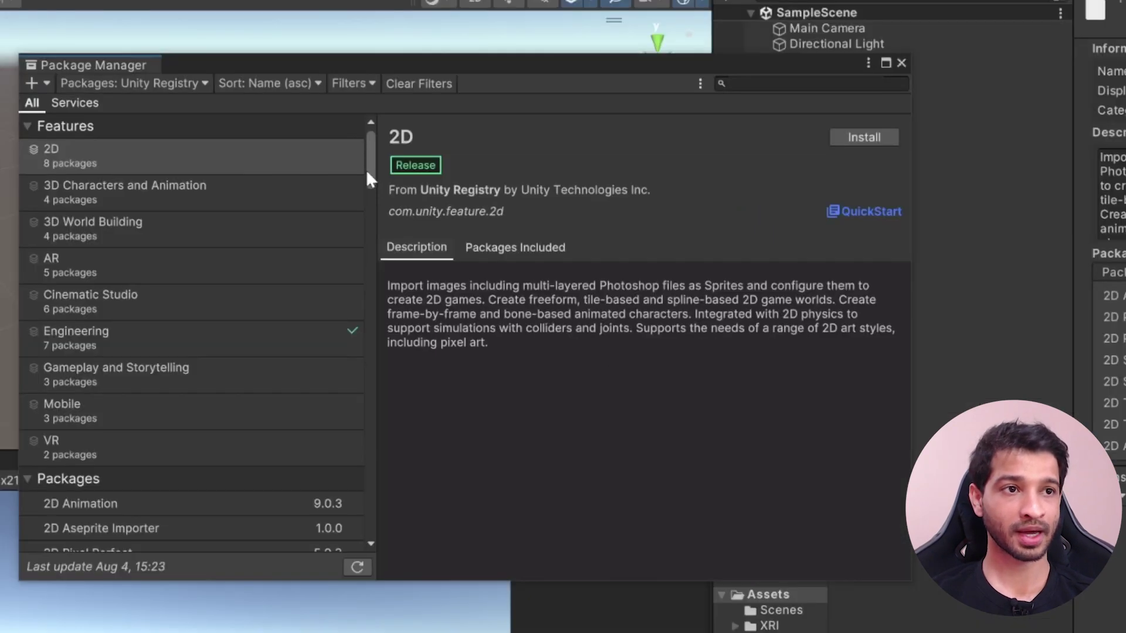
Import the XR Interaction Toolkit's Starter Assets and Hands Interaction Demo samples
left_click_drag(422, 186, 432, 453)
left_click(156, 516)
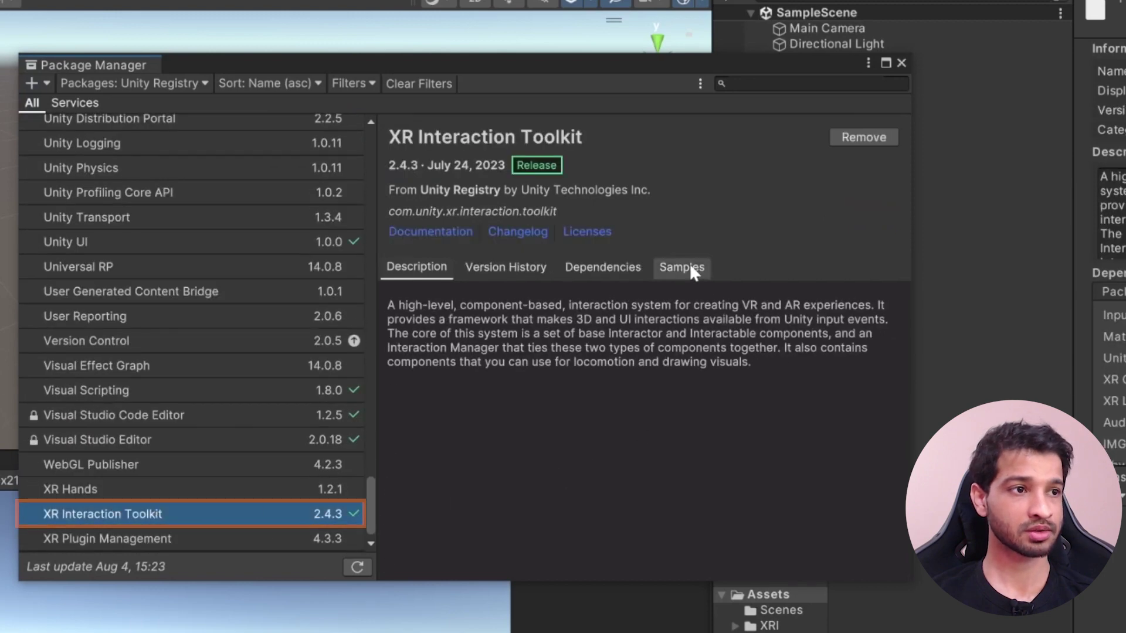
left_click(682, 267)
left_click(863, 312)
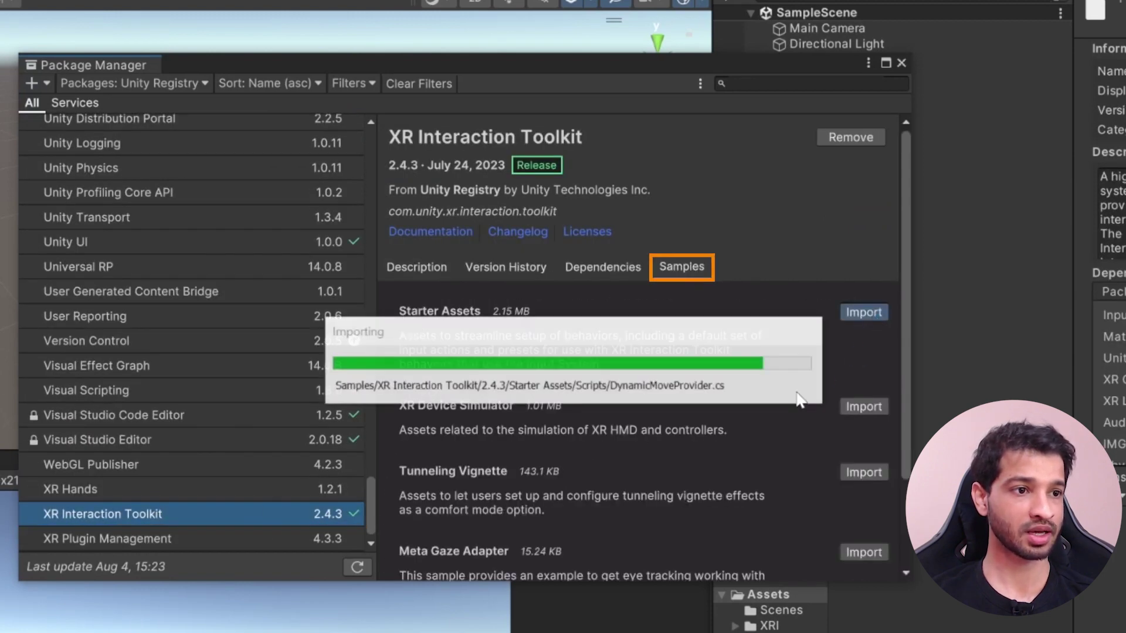
scroll(859, 440, "down", 3)
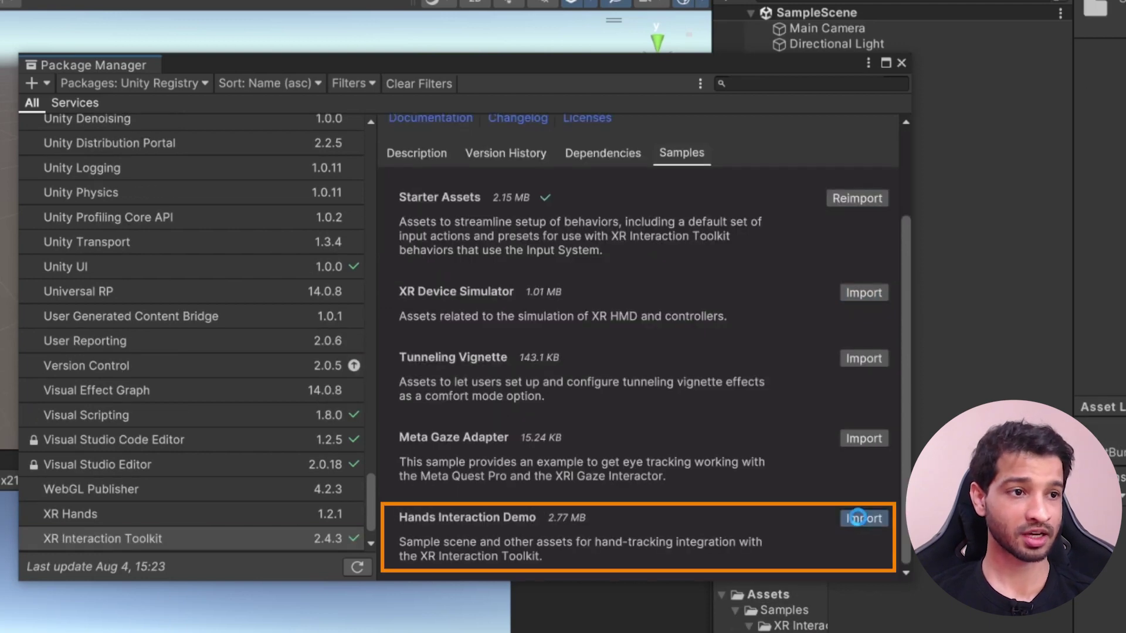
left_click(858, 518)
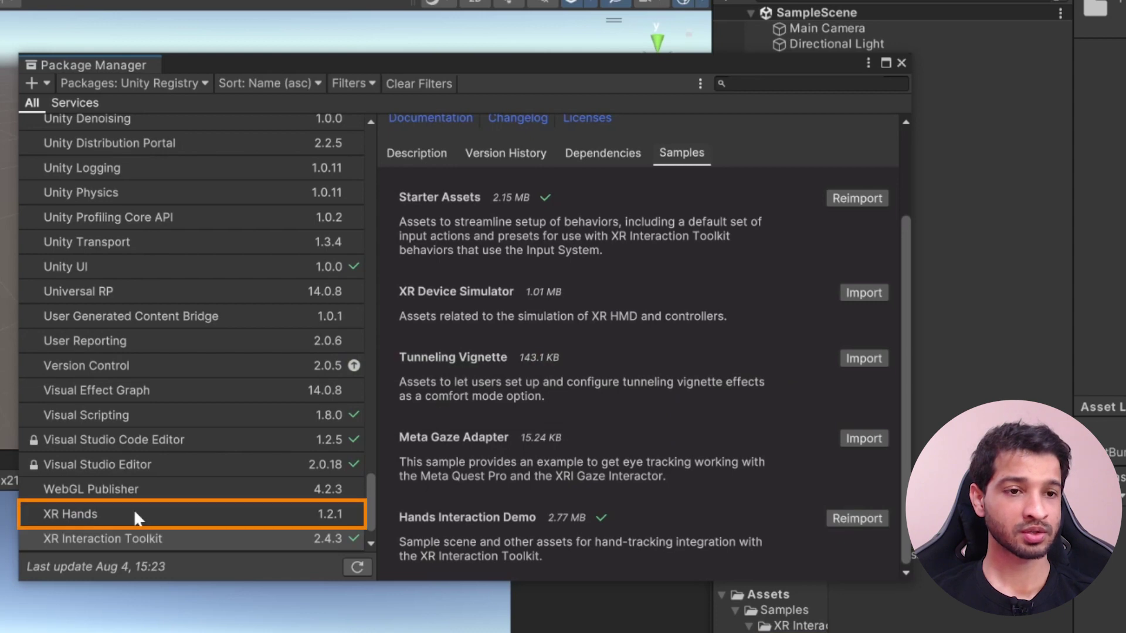
Install the XR Hands package, import its HandVisualizer sample, and close the Package Manager
left_click(134, 513)
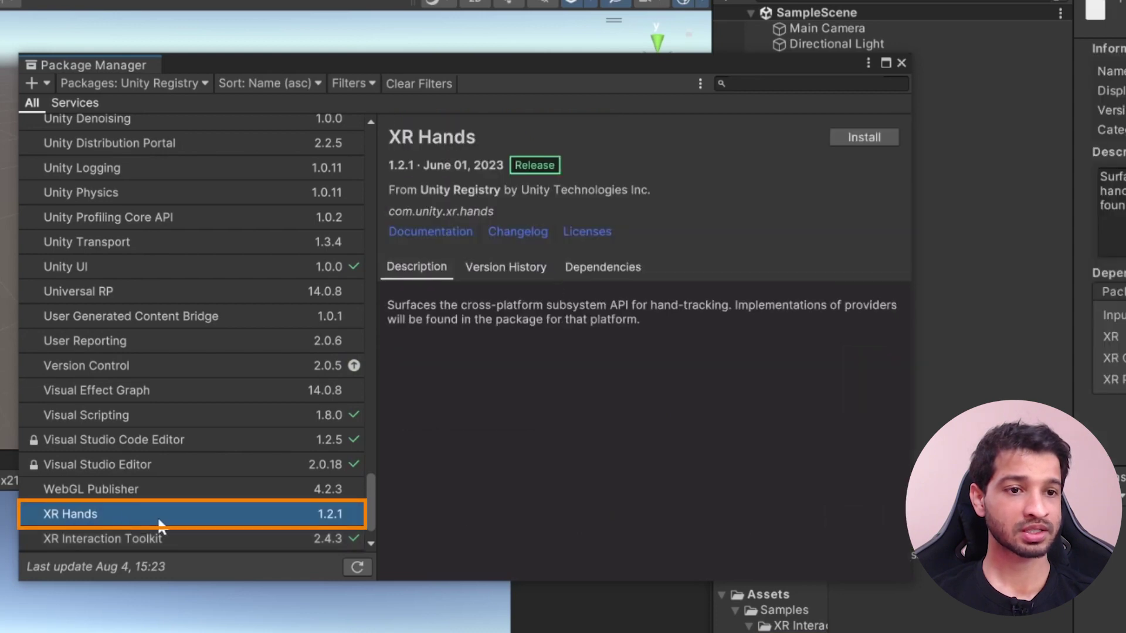
left_click(863, 136)
left_click(681, 268)
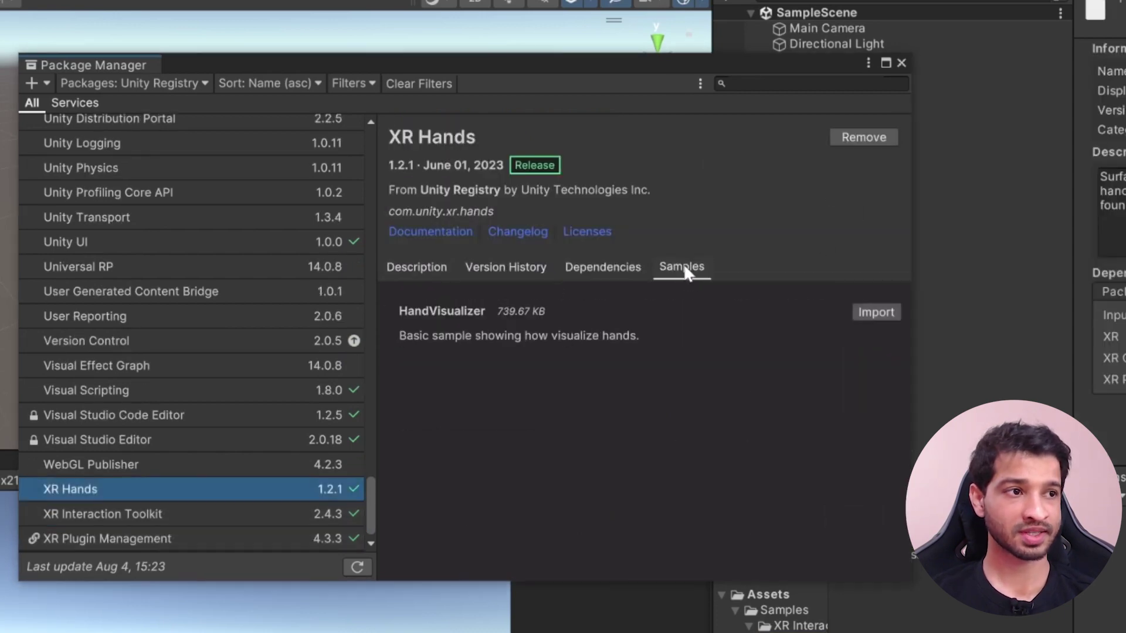
left_click(875, 312)
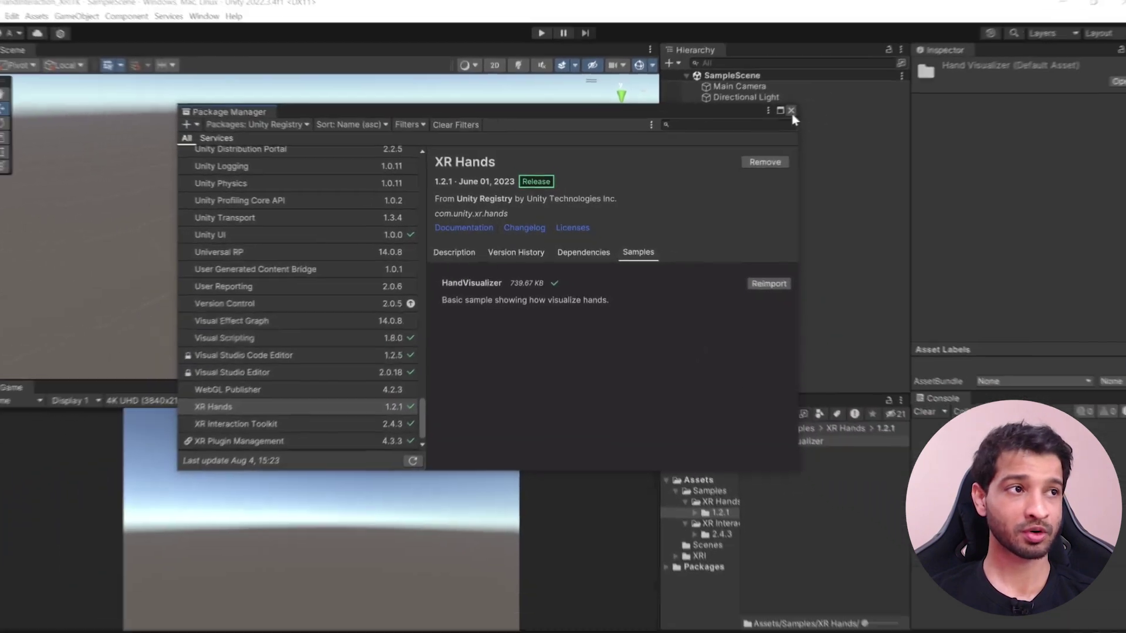
left_click(883, 70)
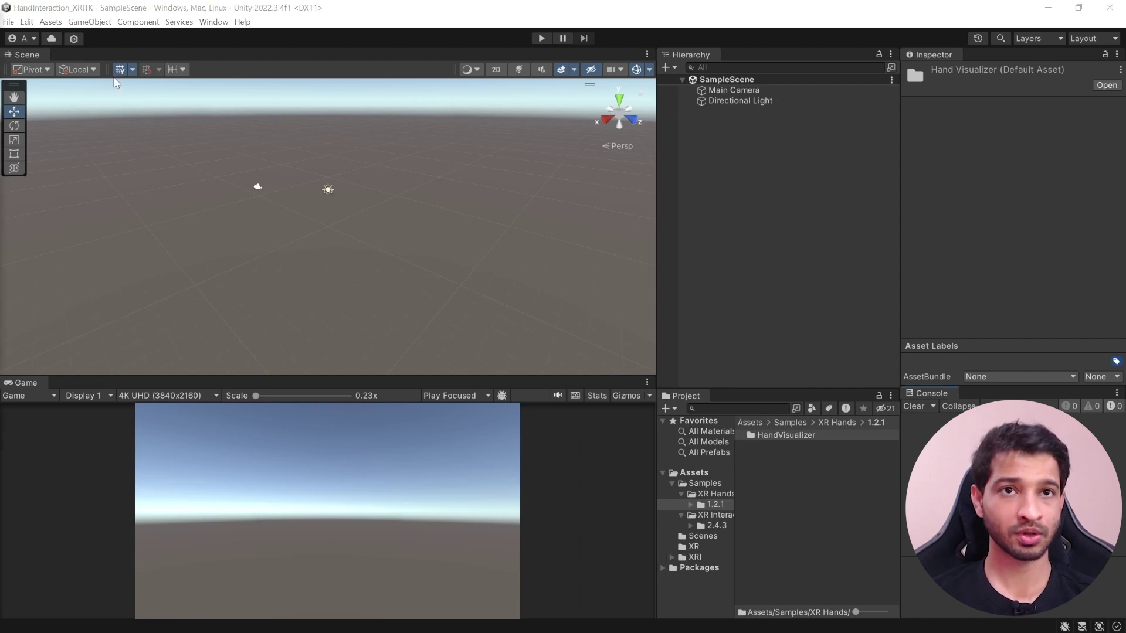
In Player Settings' XR Plug-in Management, enable OpenXR on both the Standalone and Android tabs
left_click(7, 22)
left_click(63, 169)
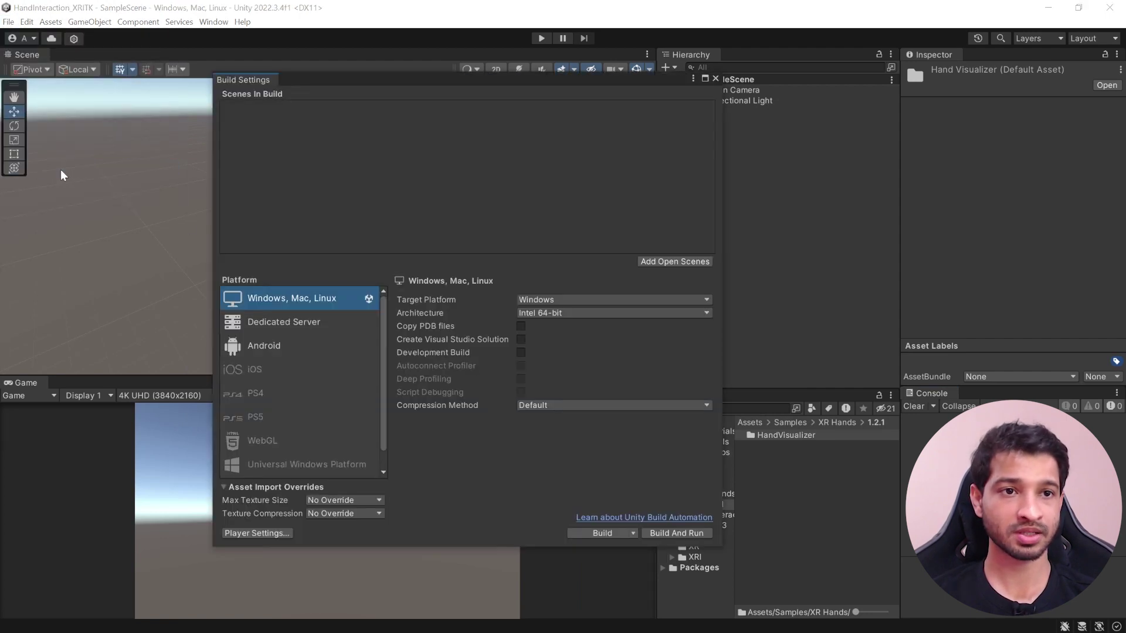
left_click(257, 532)
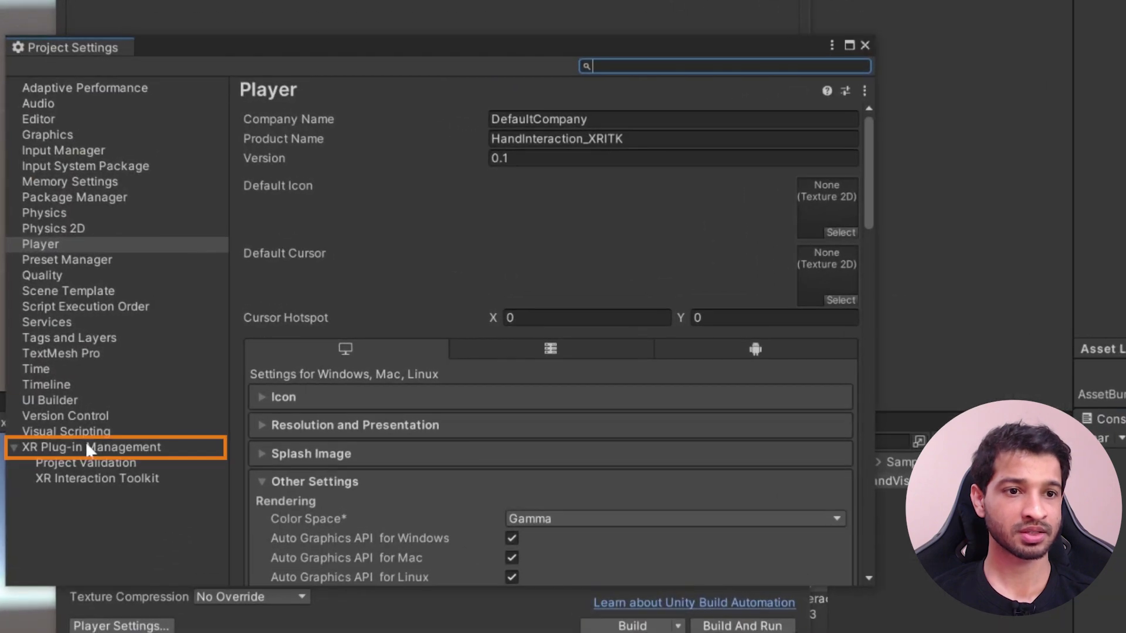
left_click(86, 444)
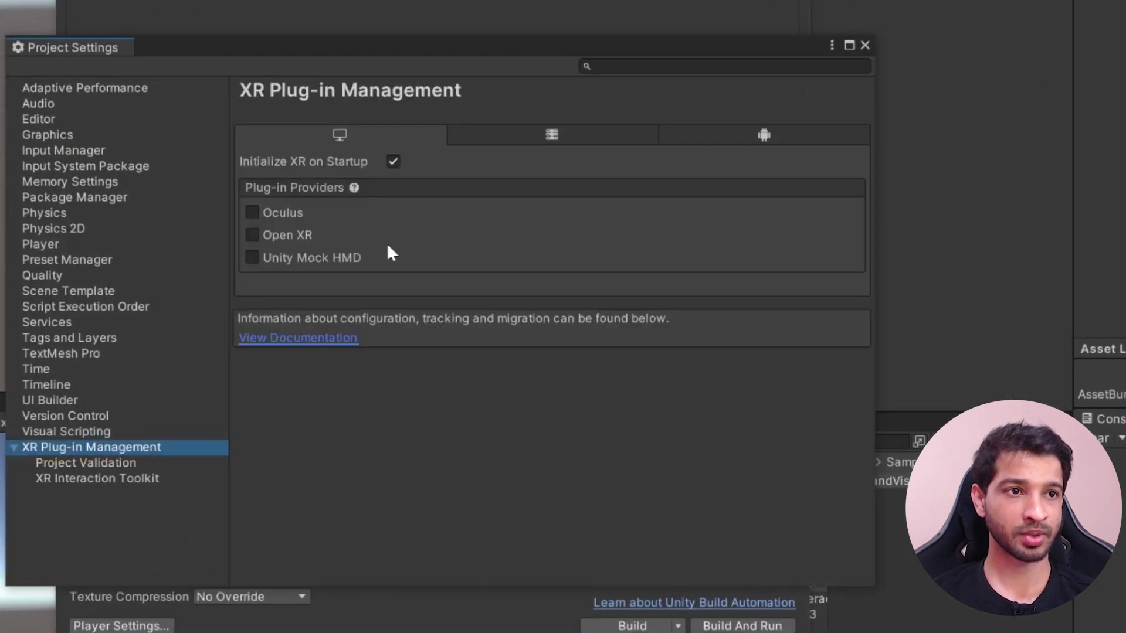
left_click(252, 235)
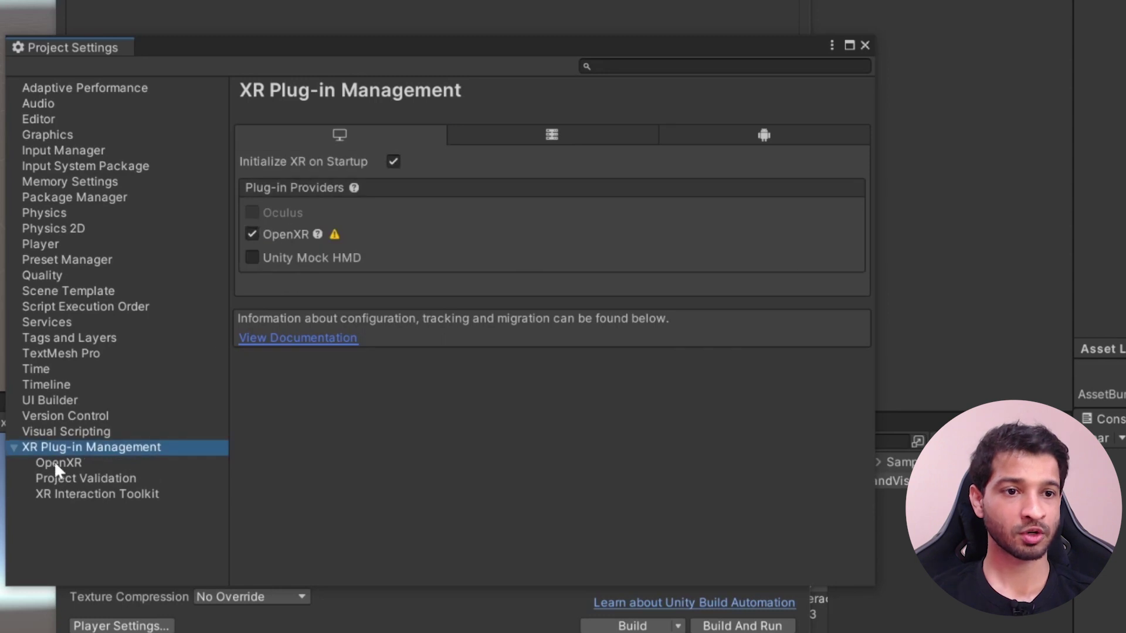
left_click(765, 139)
left_click(252, 257)
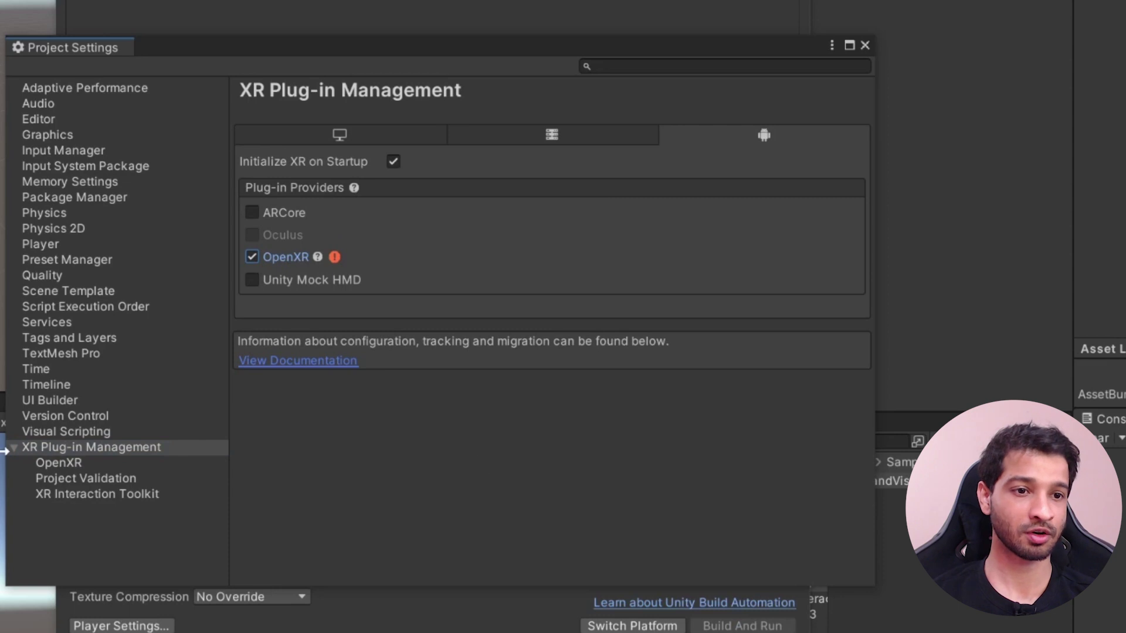
left_click(355, 141)
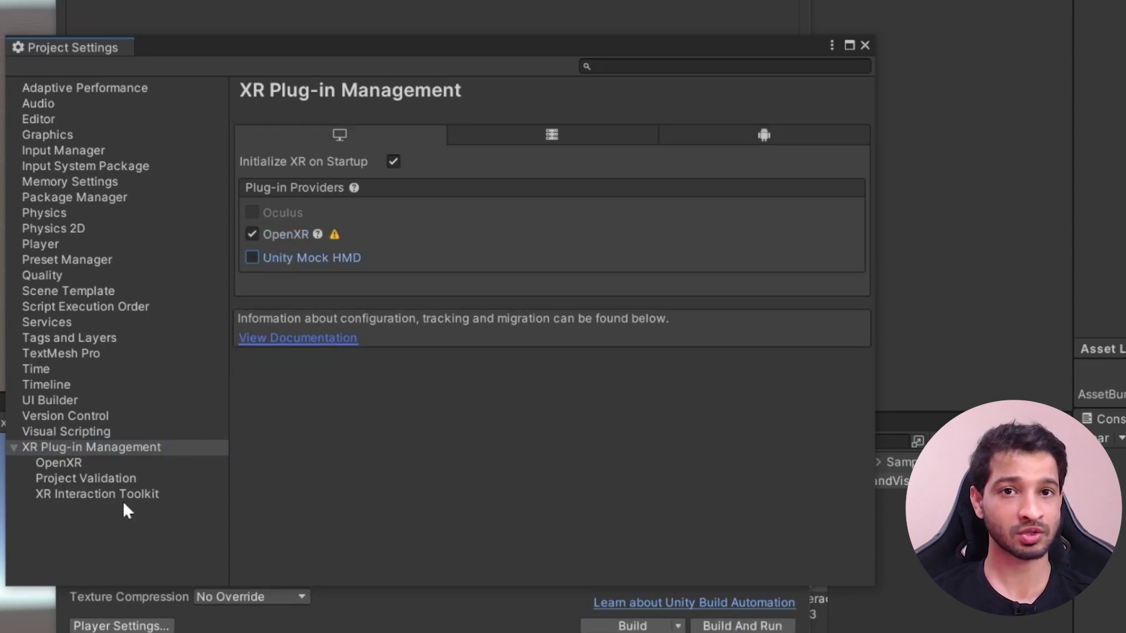
Fix the desktop validation issues and add the Oculus Touch Controller Profile to OpenXR
left_click(334, 235)
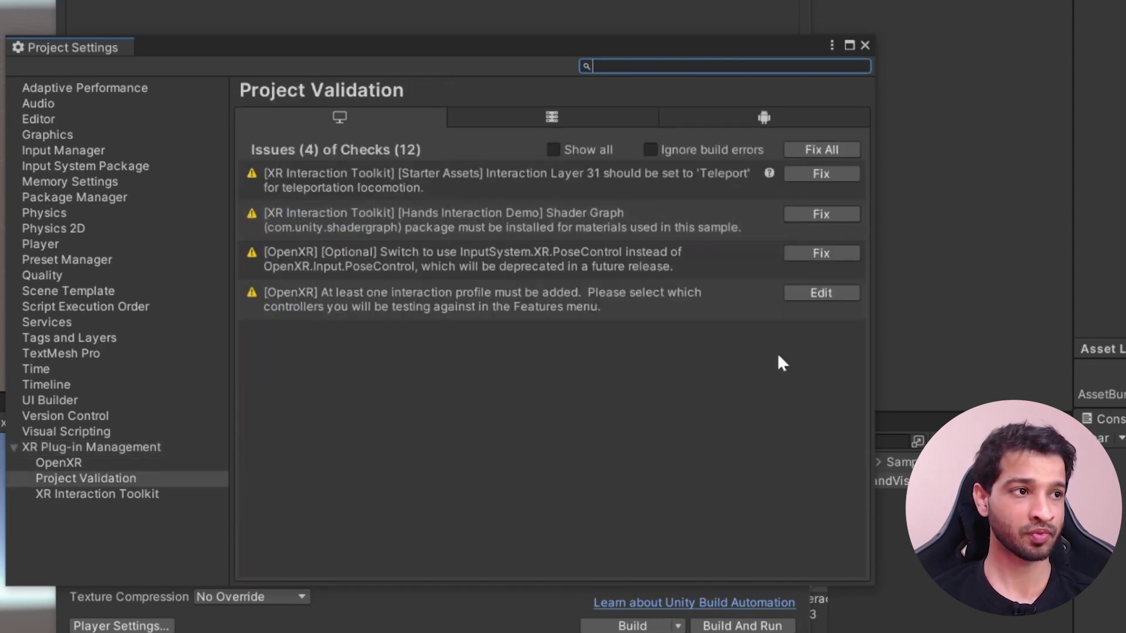
left_click(824, 151)
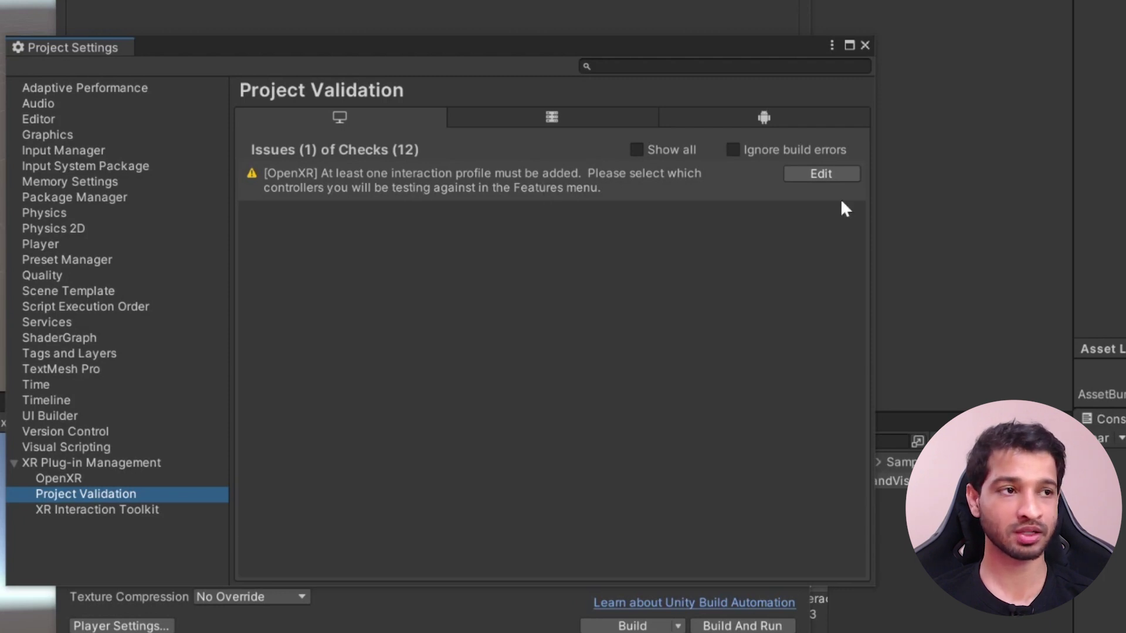
left_click(843, 176)
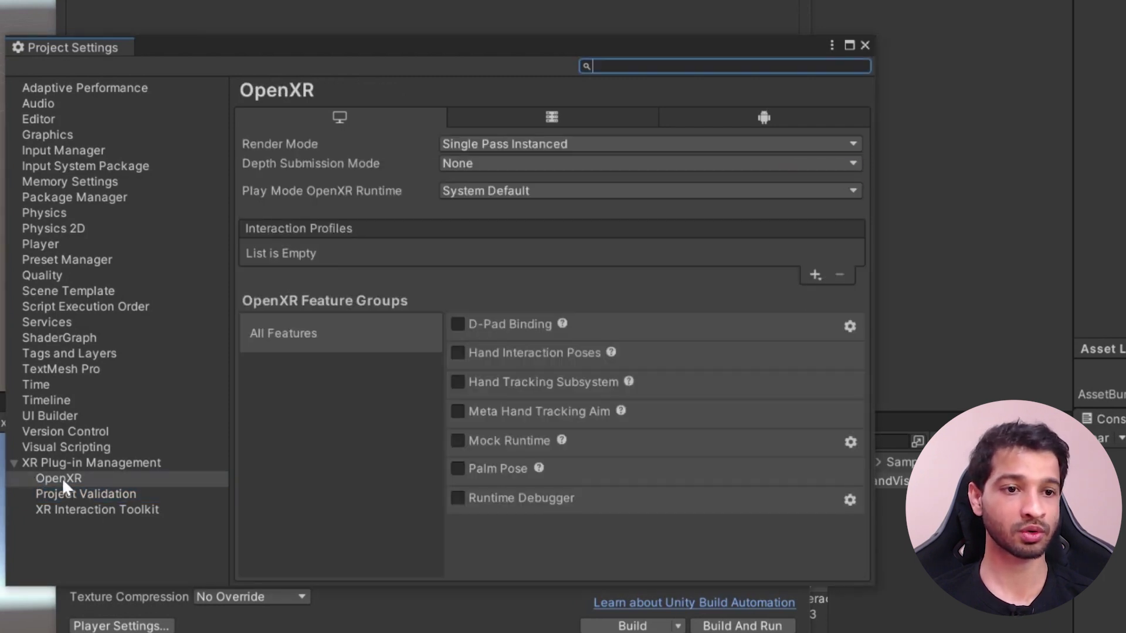
left_click(815, 275)
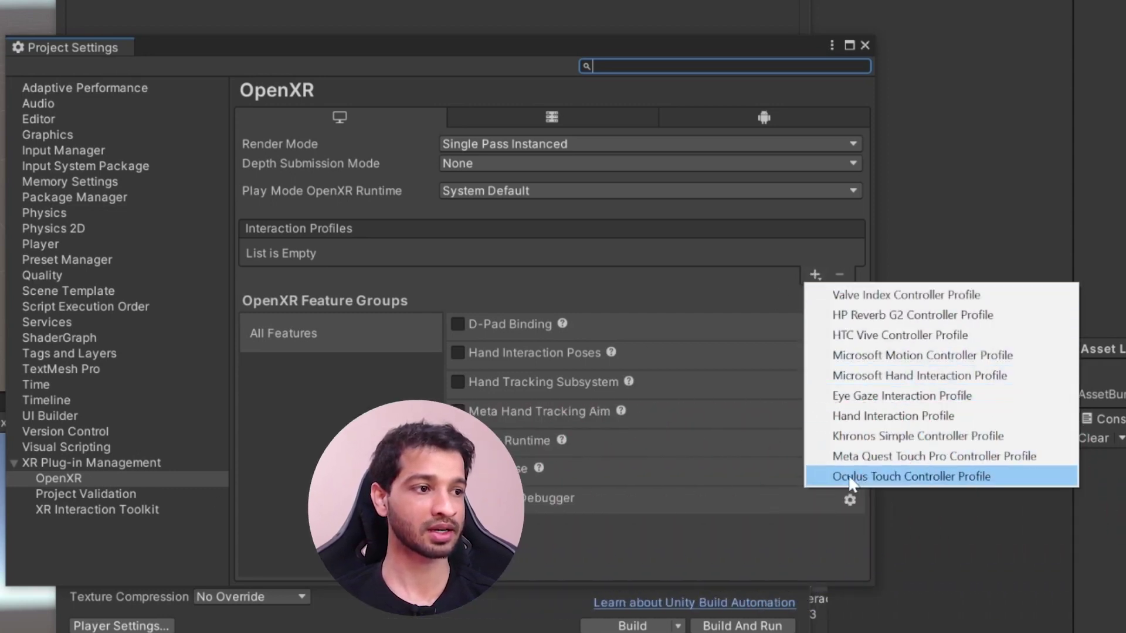
left_click(884, 477)
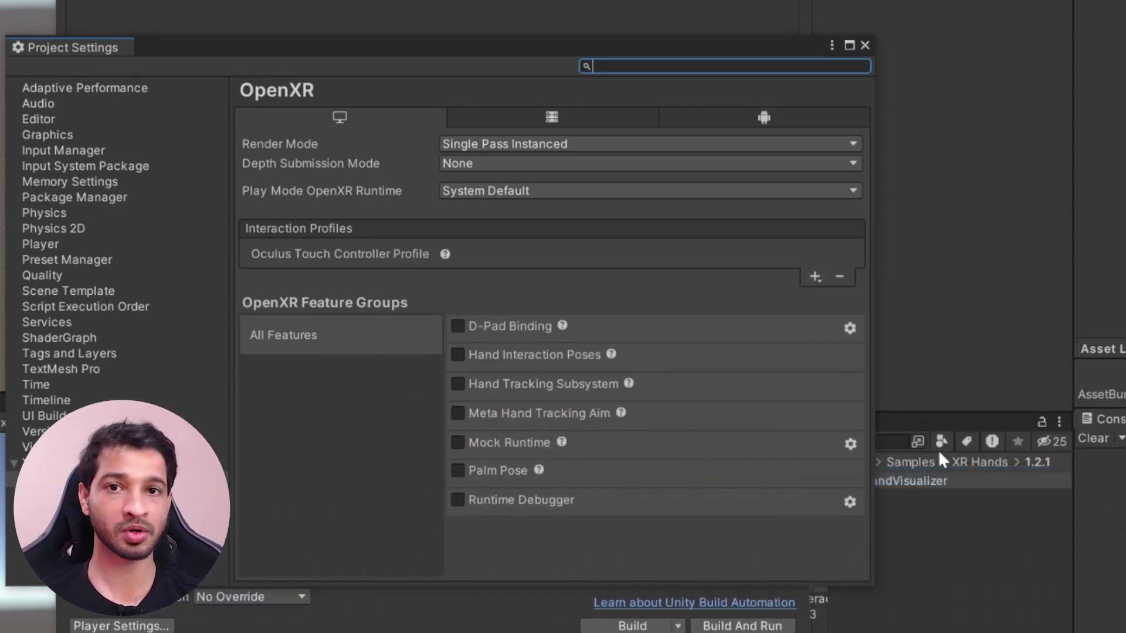
Add the Meta Quest Touch Pro profile and enable Hand Tracking Subsystem and Meta Hand Tracking Aim
left_click(815, 276)
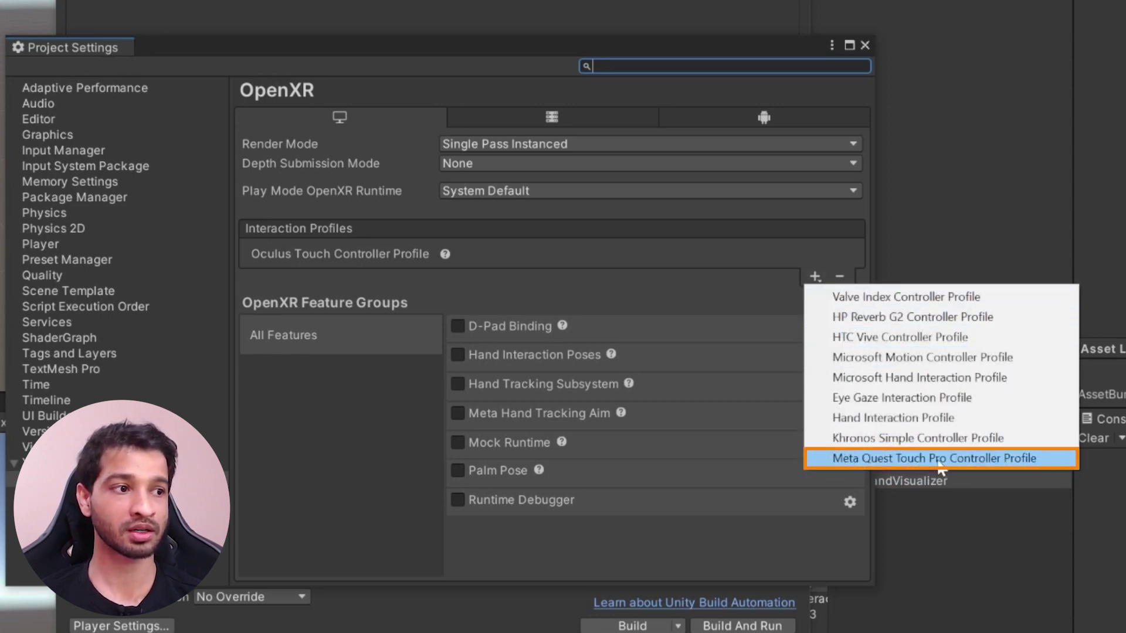
left_click(938, 460)
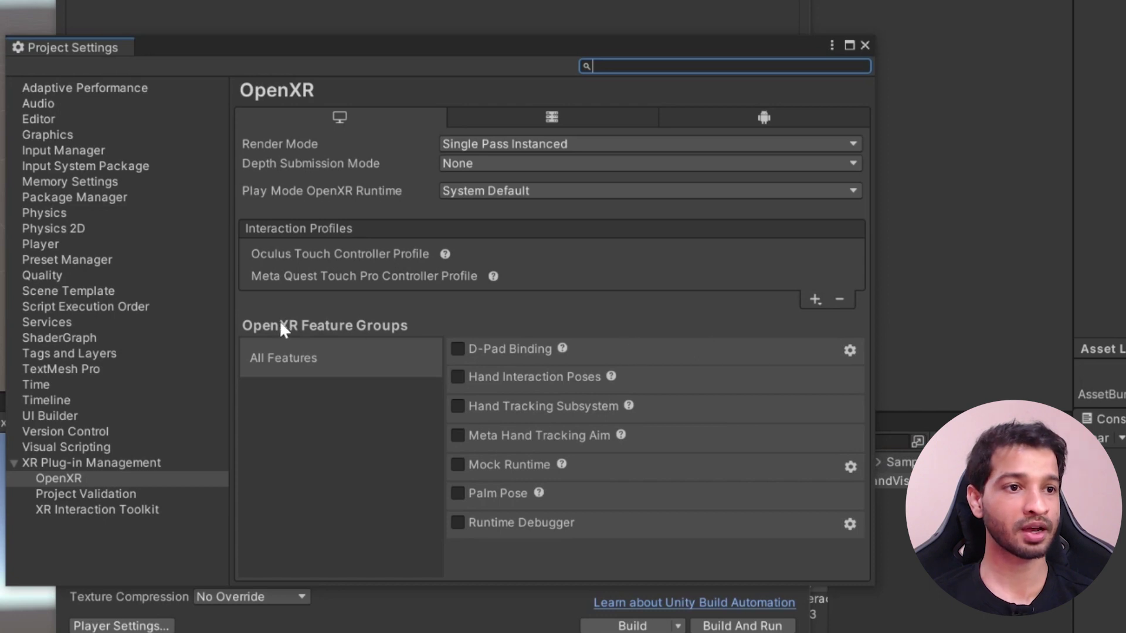
left_click(458, 406)
left_click(457, 435)
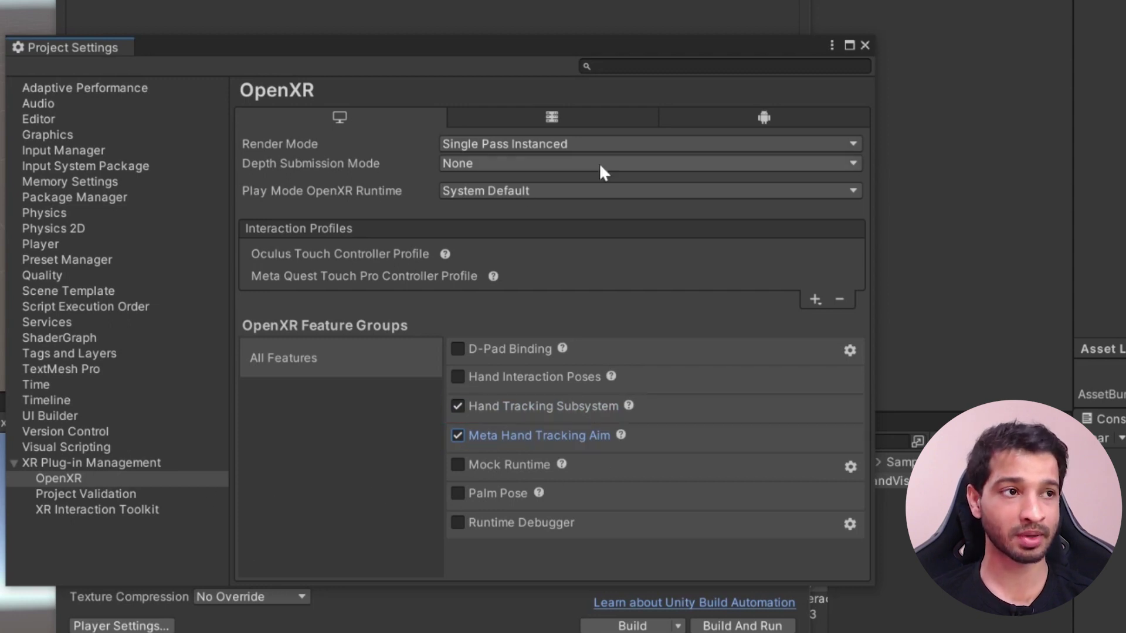
After checking Android validation, add the Meta Quest Touch Pro and Oculus Touch controller profiles
left_click(770, 116)
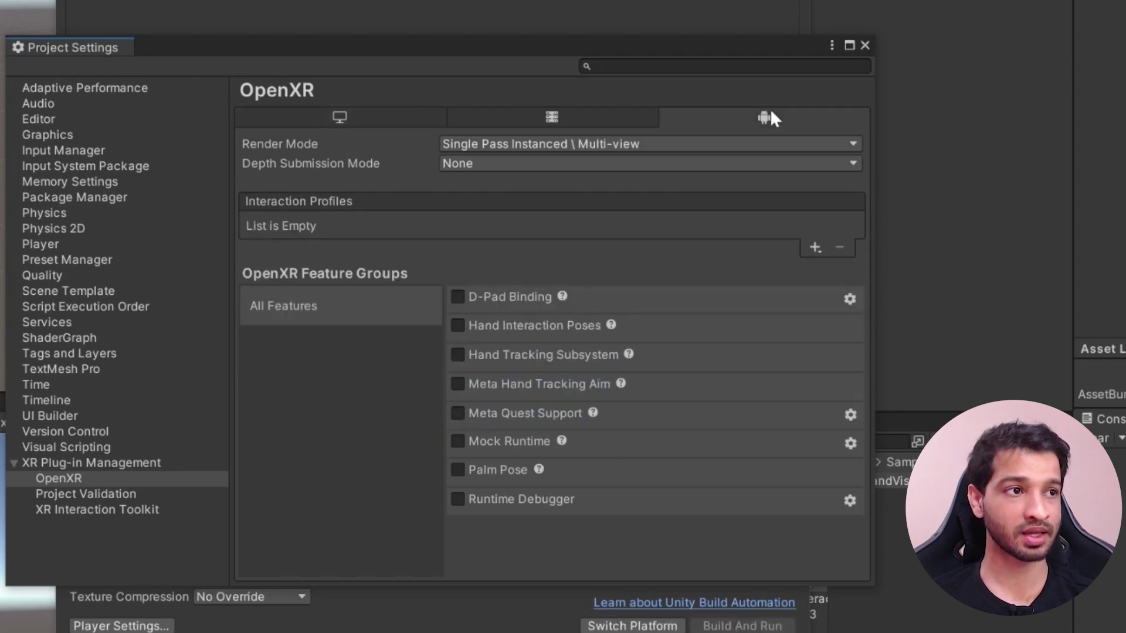
left_click(77, 497)
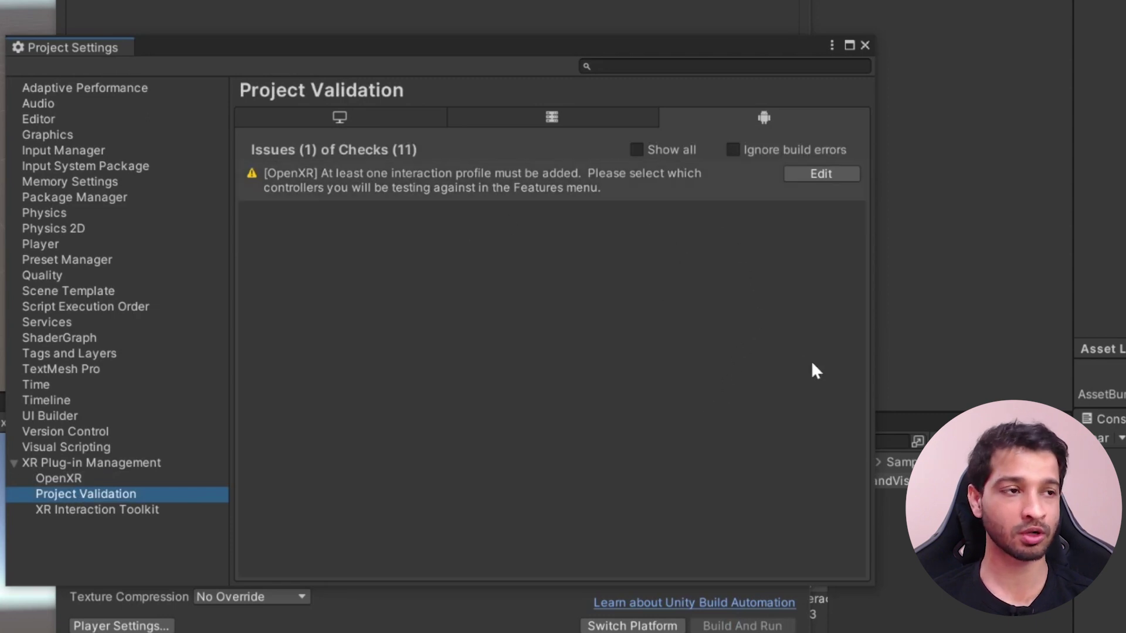
left_click(820, 175)
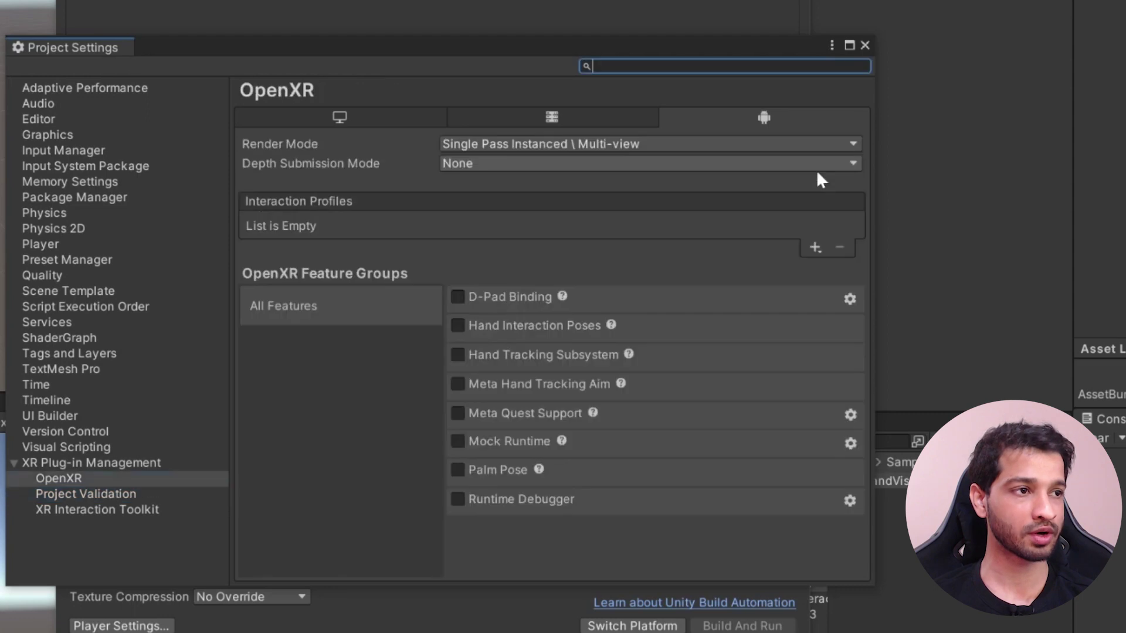
left_click(815, 247)
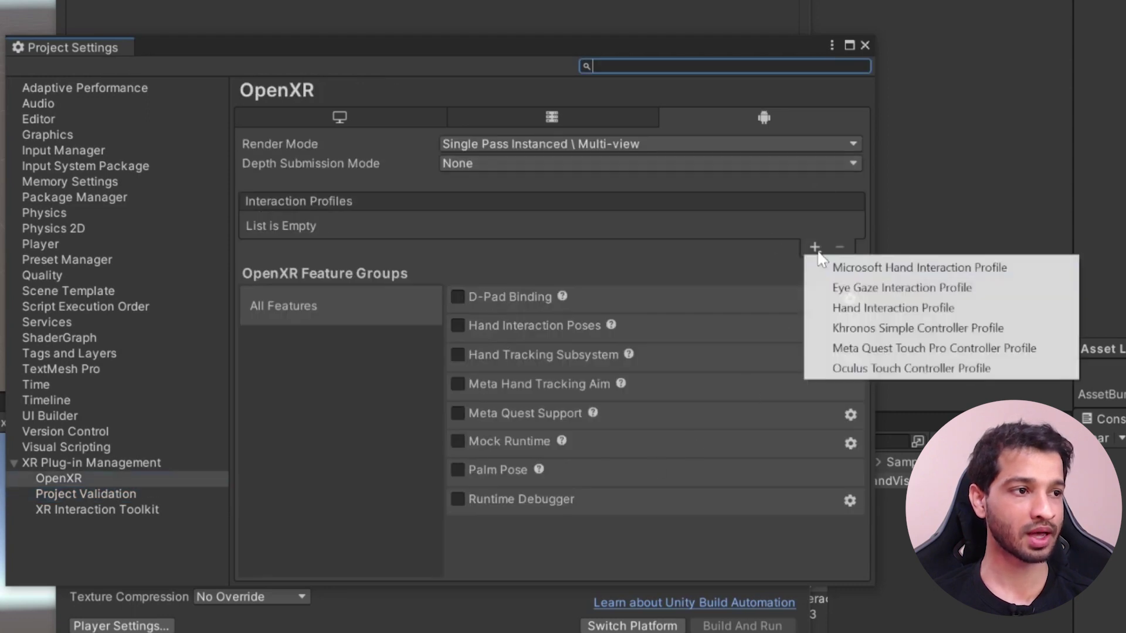
left_click(844, 346)
left_click(815, 248)
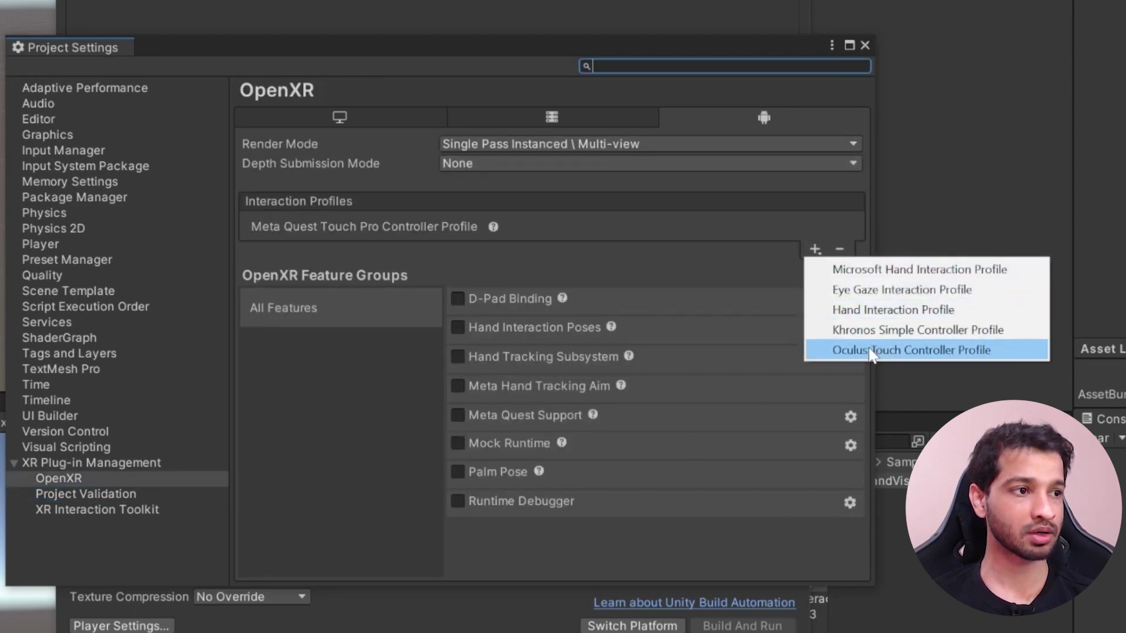
left_click(872, 350)
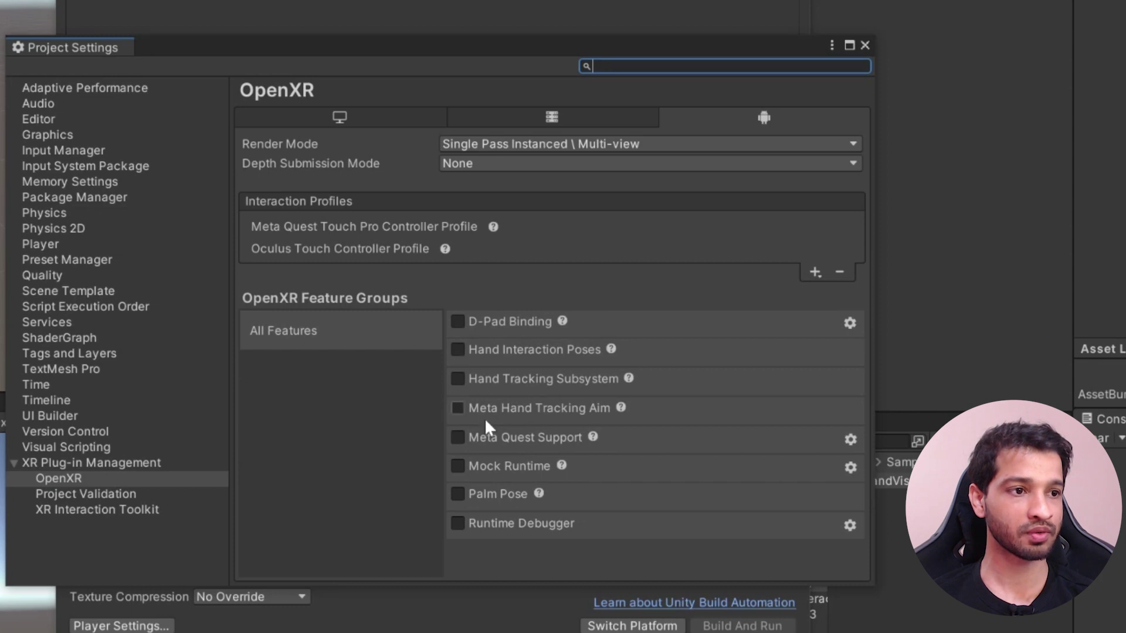
Enable Hand Tracking Subsystem, Meta Hand Tracking Aim and Meta Quest Support for Android, then close Project Settings
left_click(458, 385)
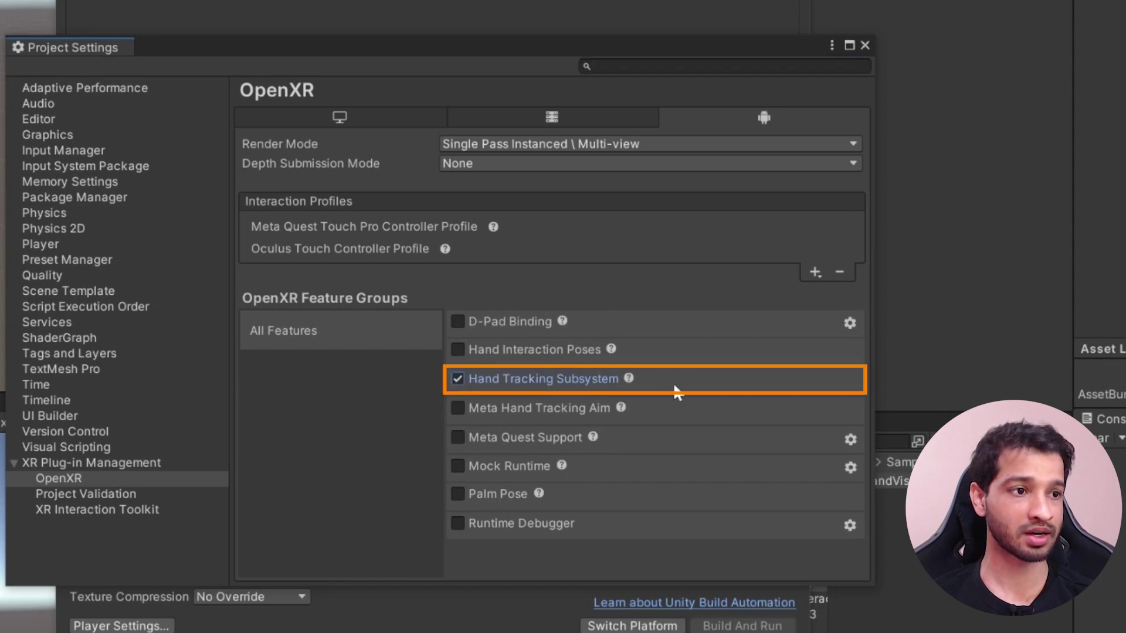
left_click(457, 408)
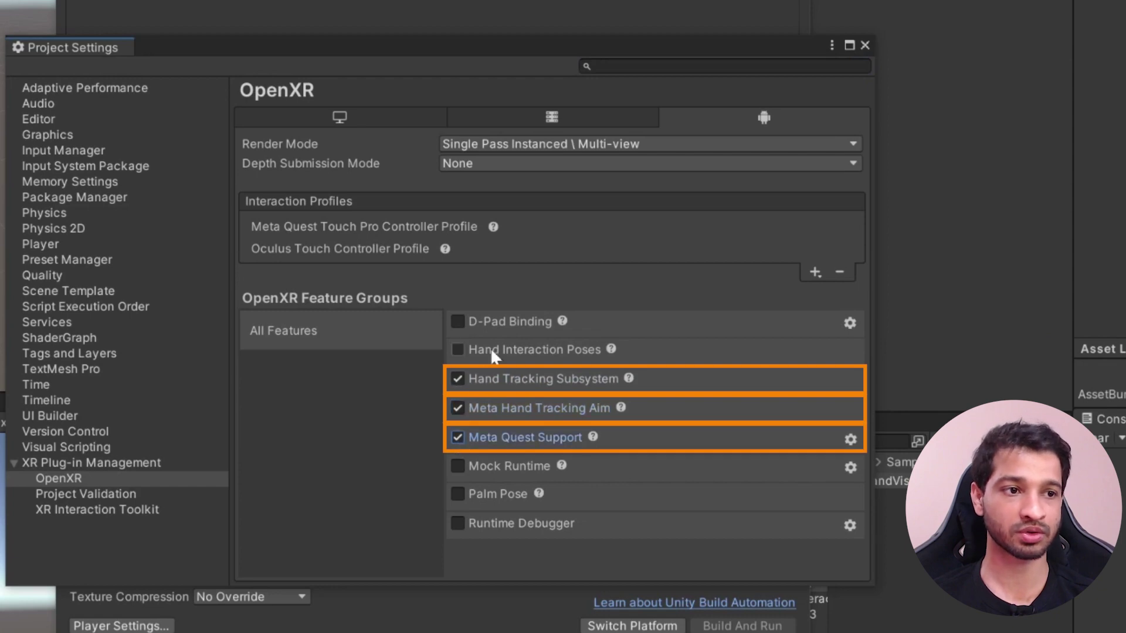
left_click(864, 46)
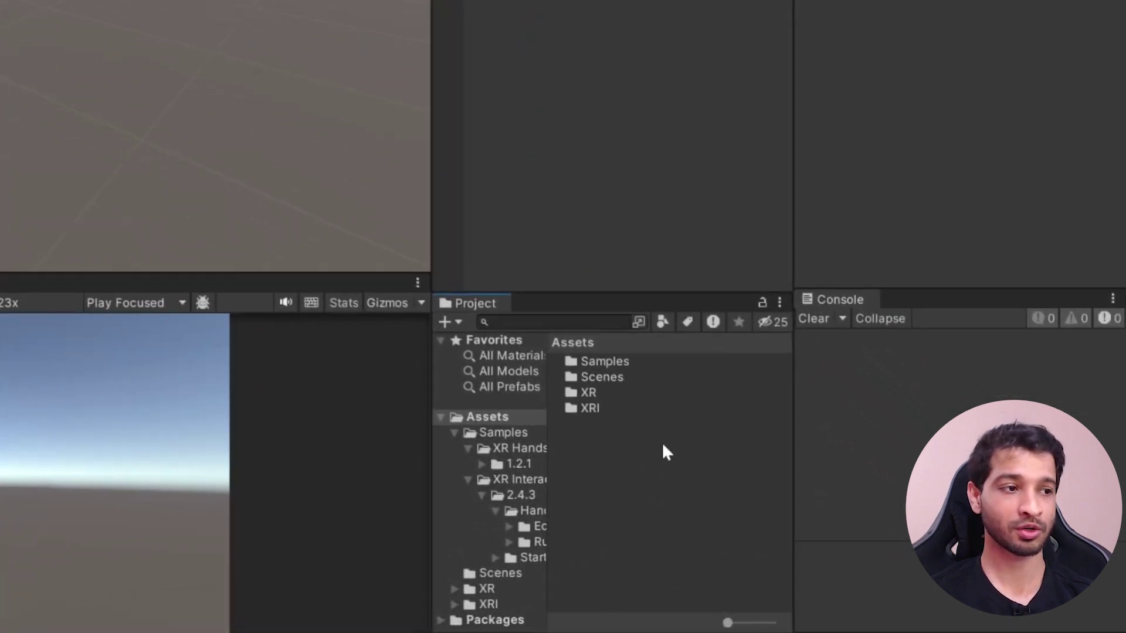
Open HandsDemoScene from the 2.4.3 Hands Interaction Demo samples and play it to test hand interactions
double_click(607, 365)
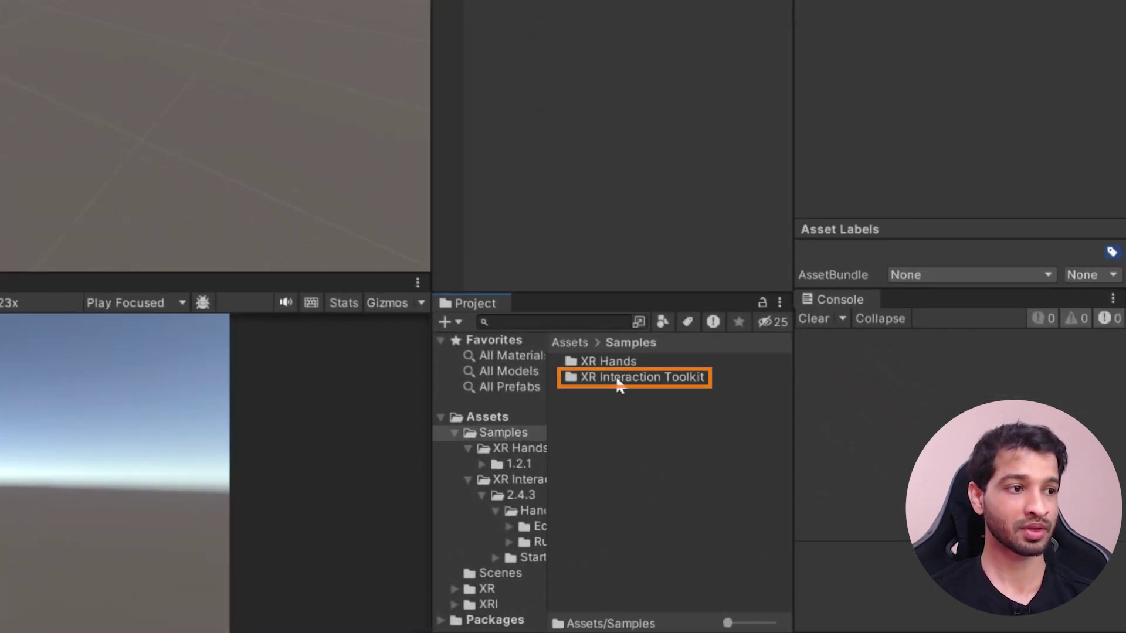
double_click(619, 381)
double_click(592, 361)
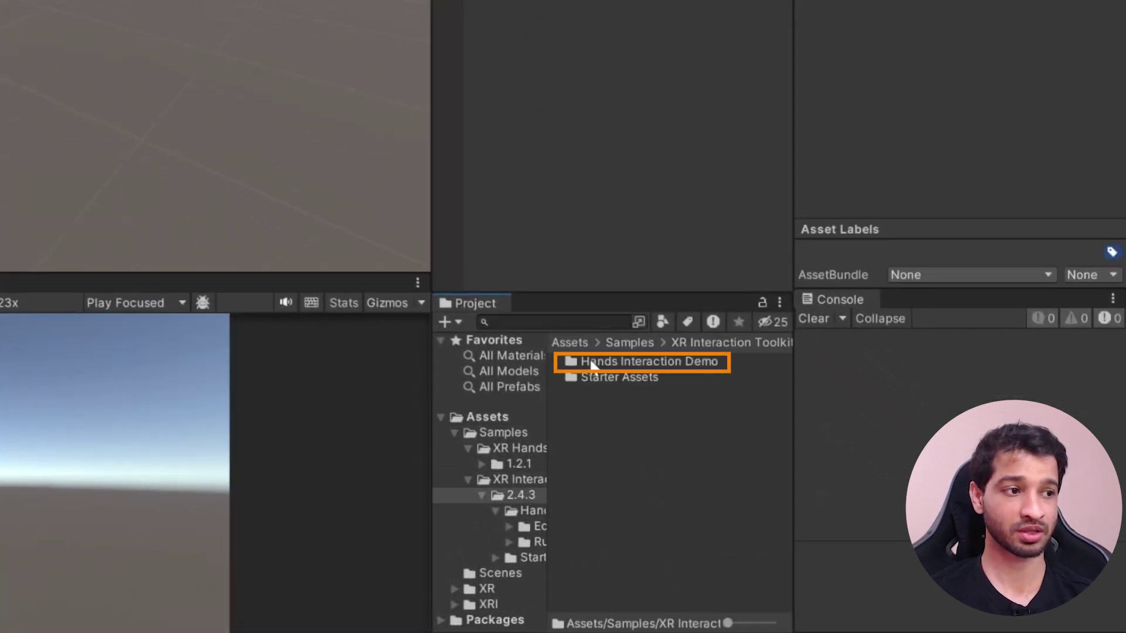
double_click(607, 364)
double_click(609, 375)
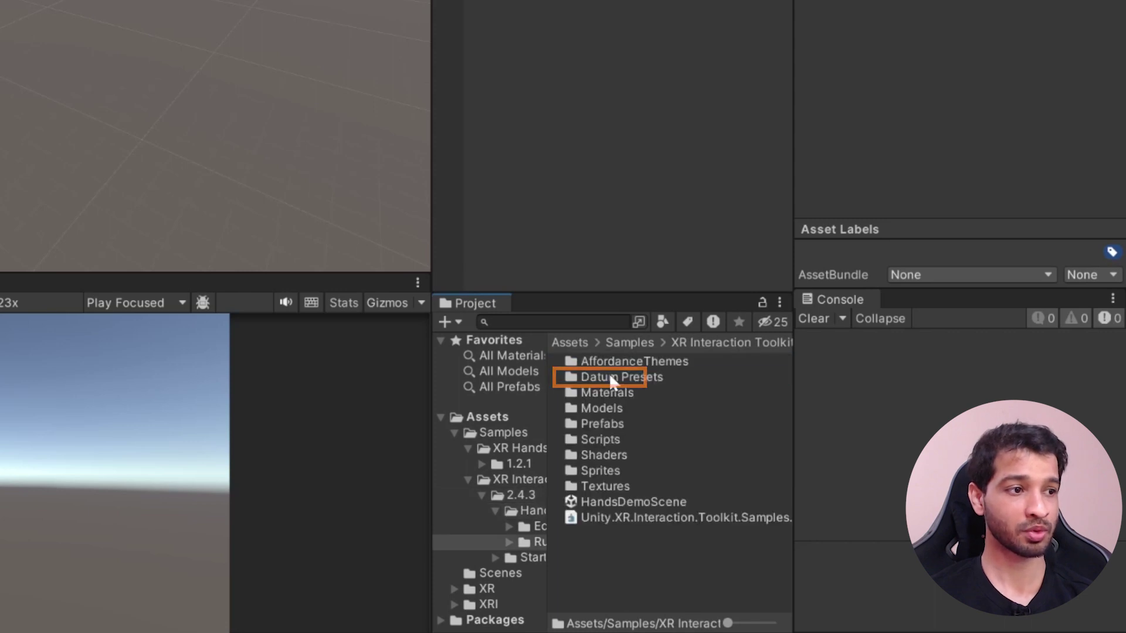
double_click(629, 503)
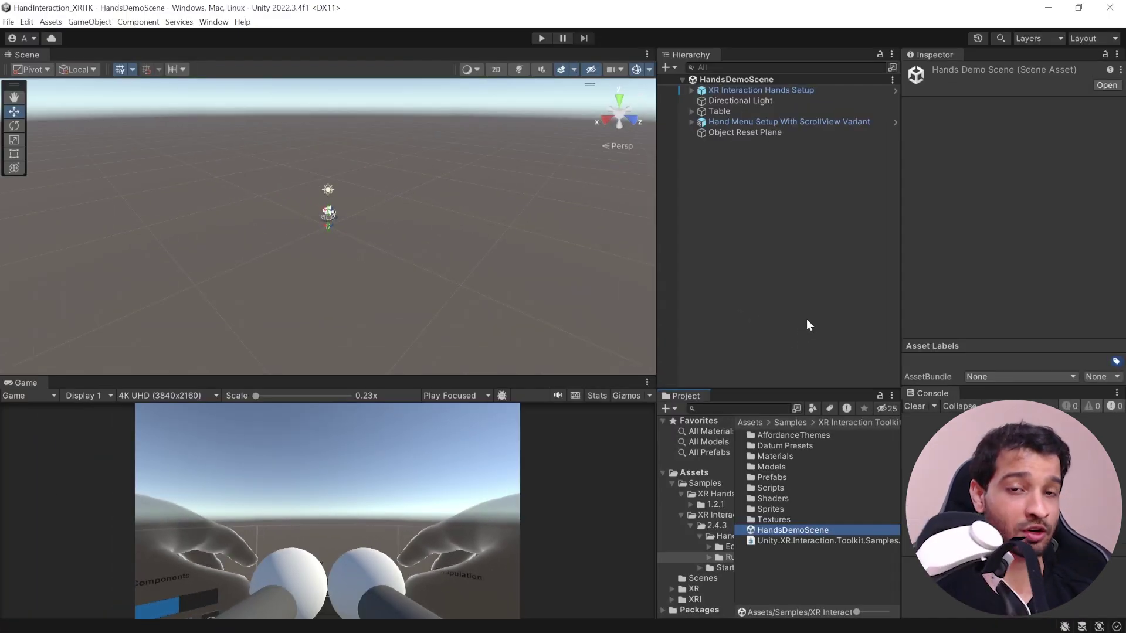
left_click(548, 41)
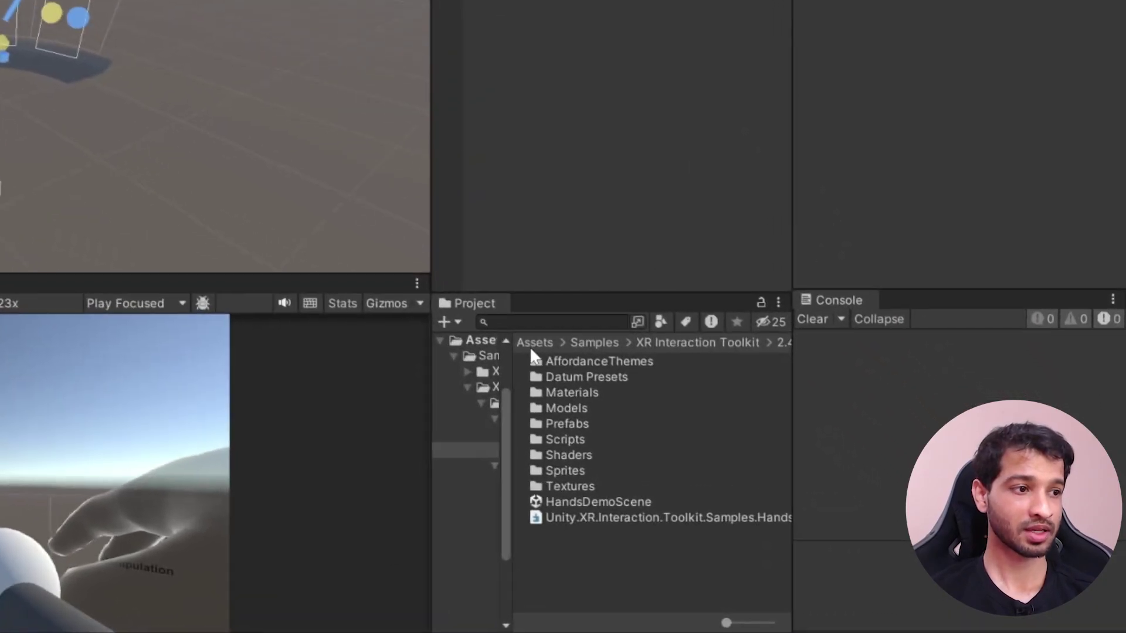
left_click(530, 344)
Open SampleScene and add a plane named Floor
double_click(558, 377)
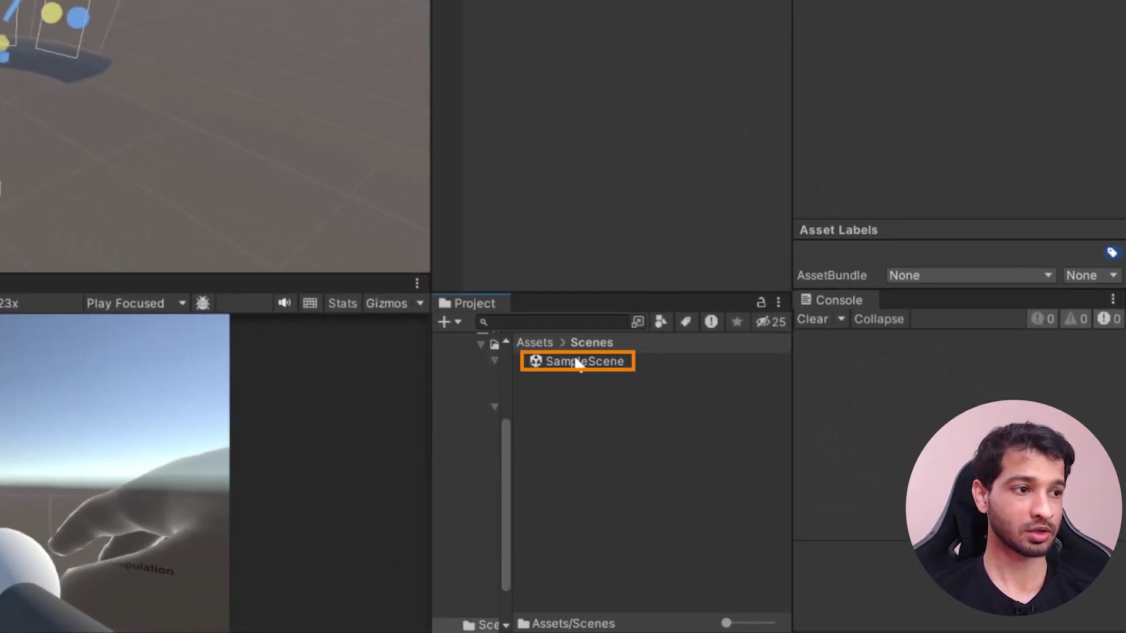
left_click(578, 363)
right_click(496, 1)
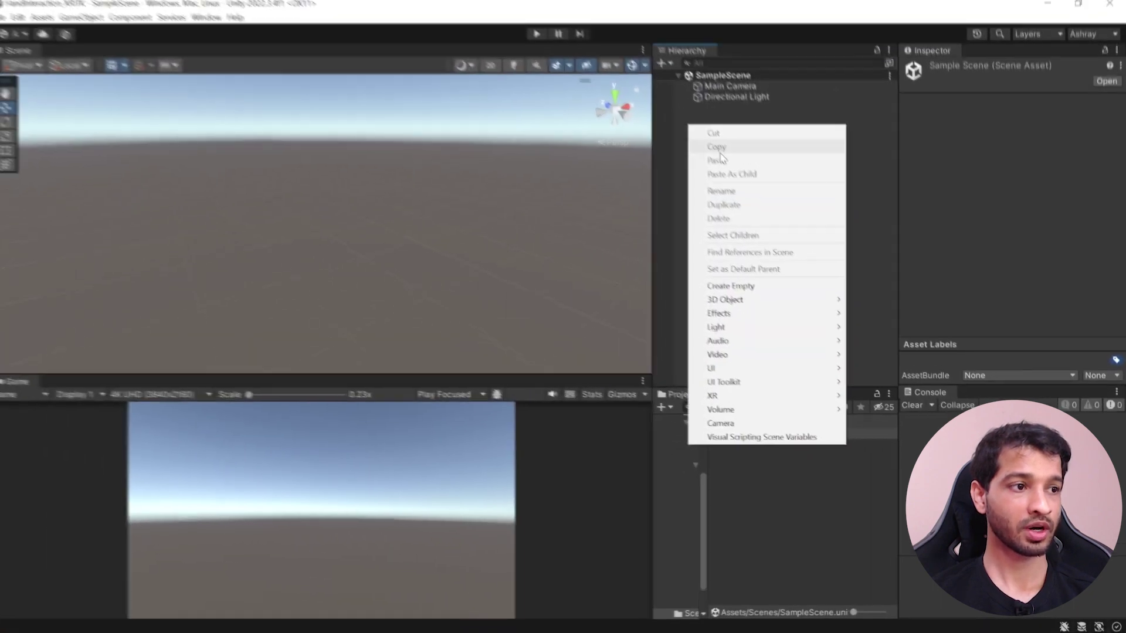
mouse_move(759, 299)
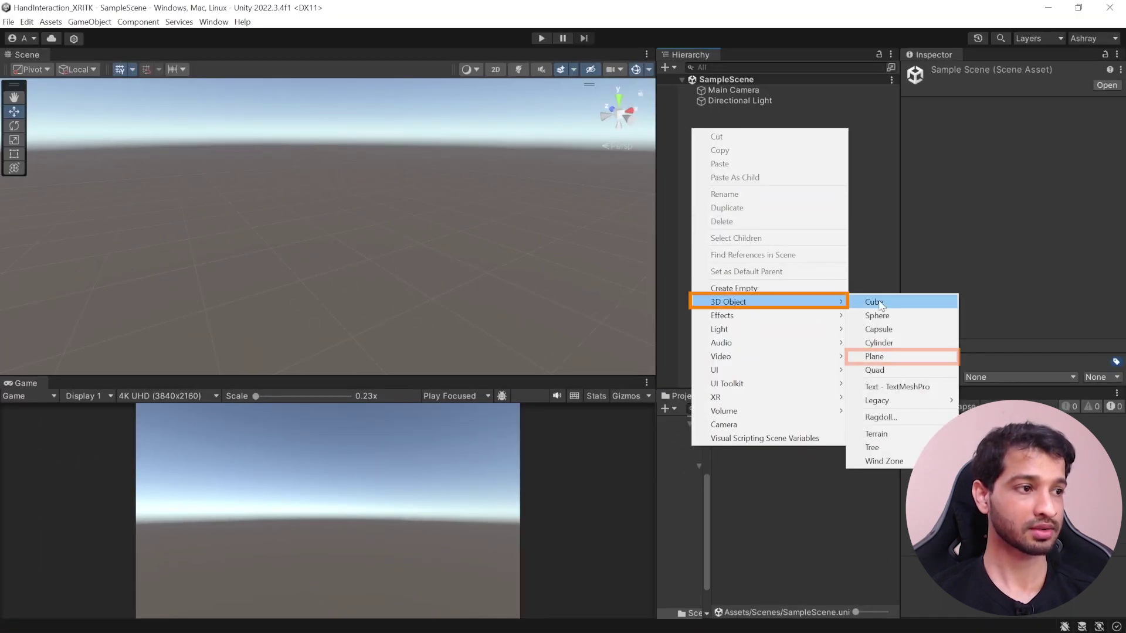
left_click(873, 356)
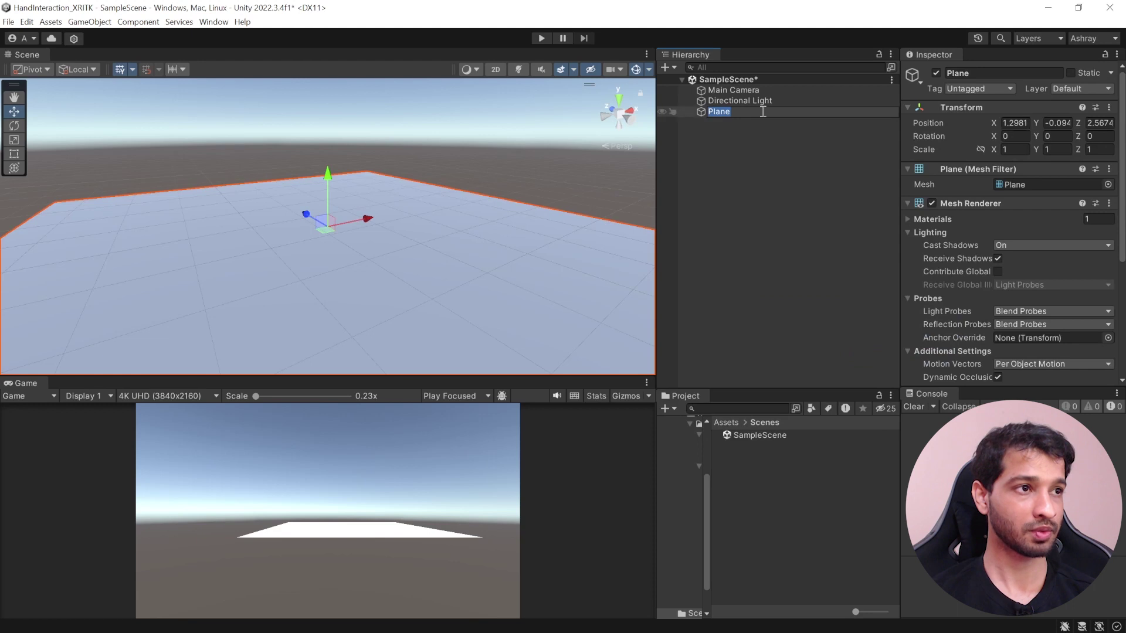
key("Return")
Add a cube scaled 1.5 × 0.1 × 1 and raise it to Y 0.75
right_click(689, 128)
mouse_move(745, 303)
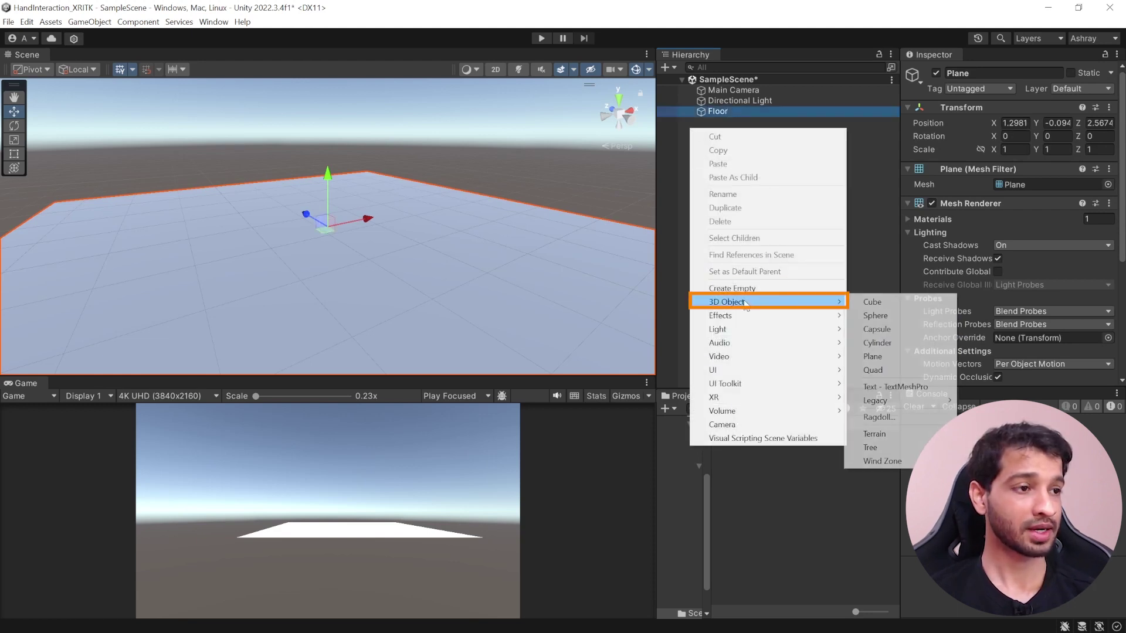
left_click(882, 304)
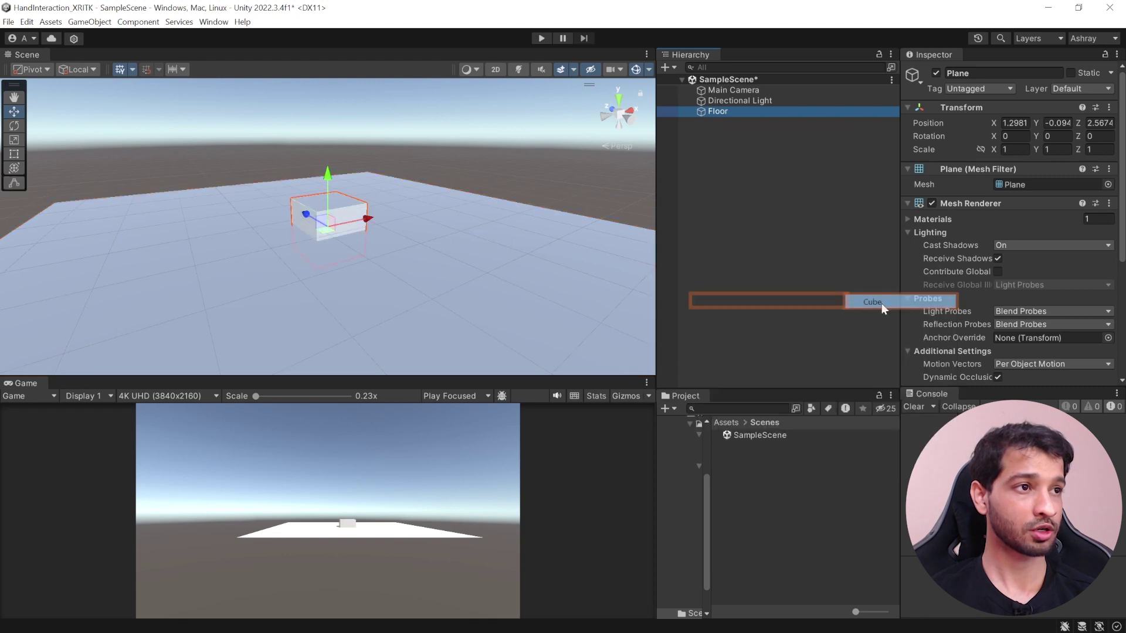
left_click(1022, 151)
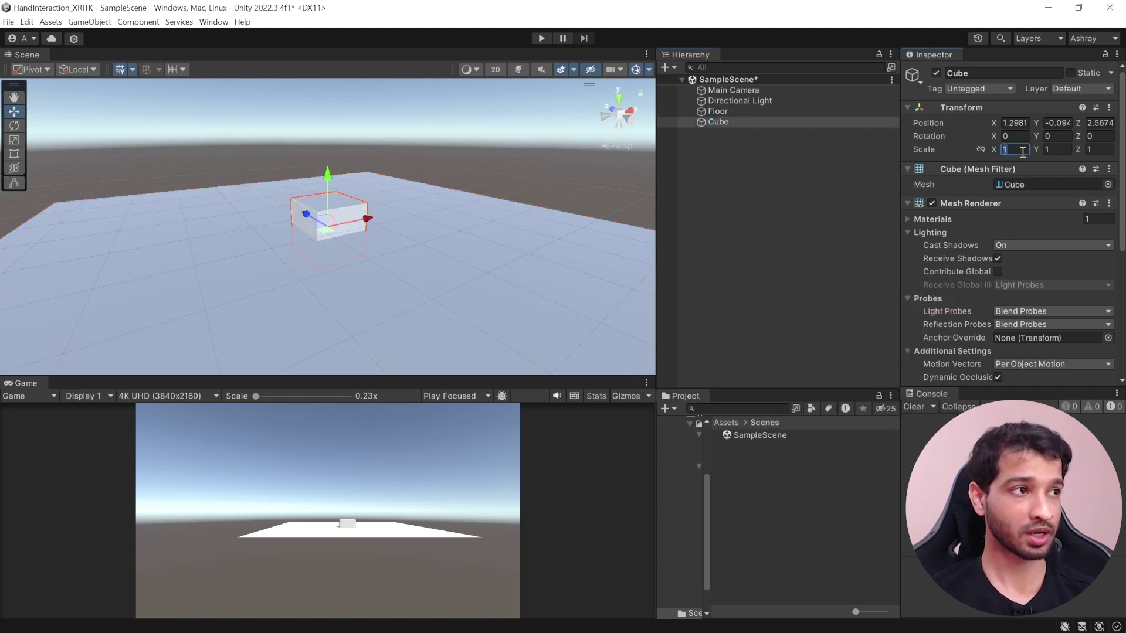
type(".5")
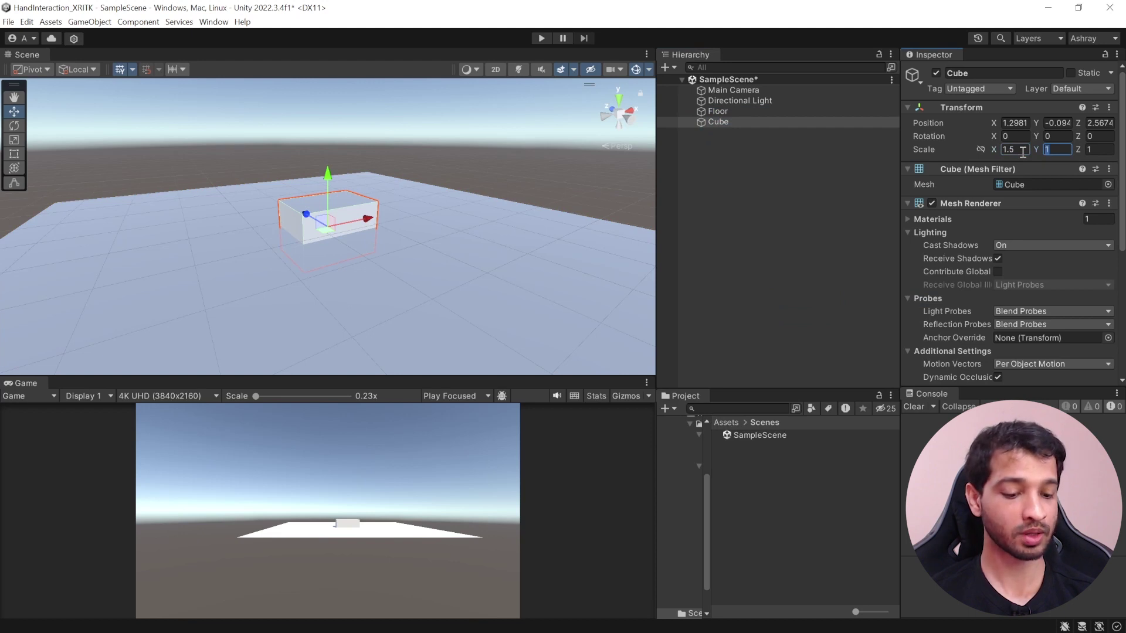
type(".1")
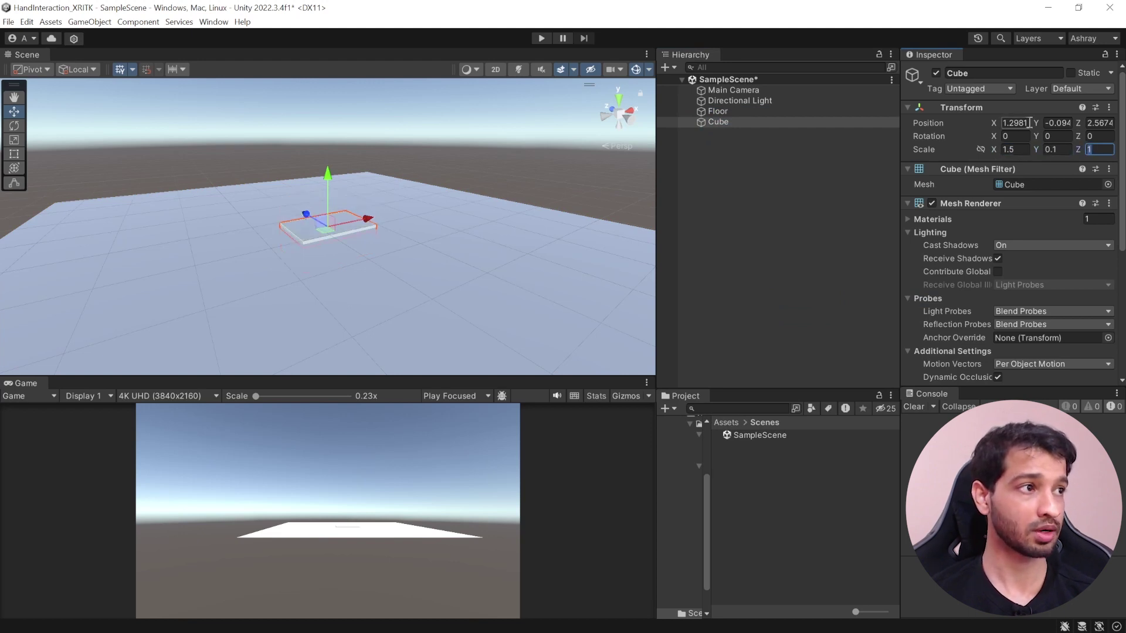
type("0")
key("Tab")
key("Tab")
type("0")
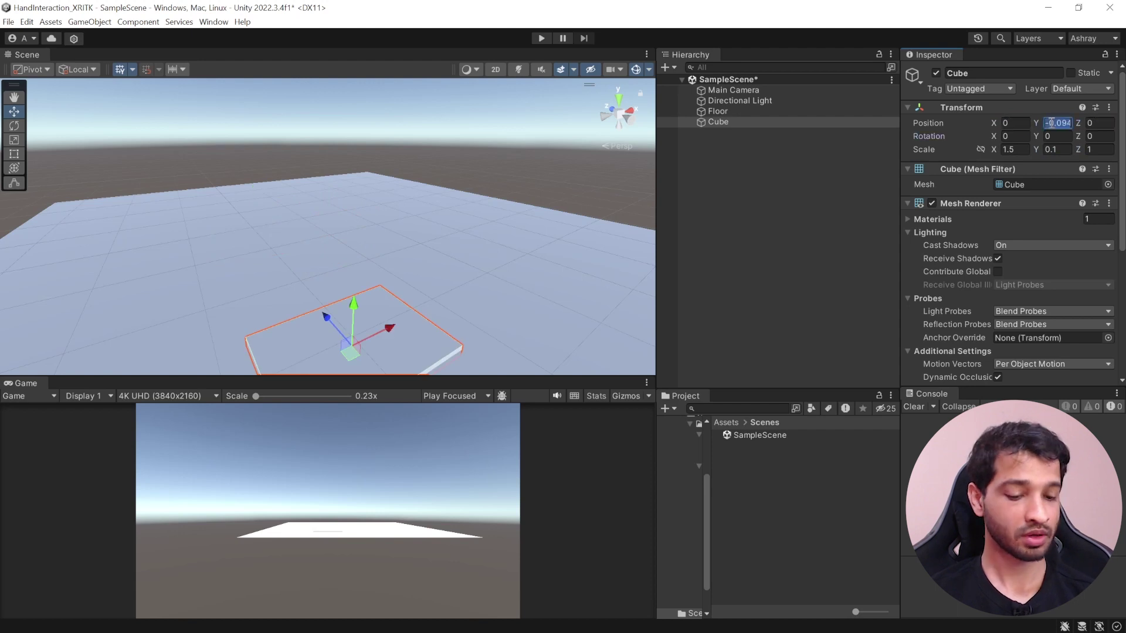
type("0")
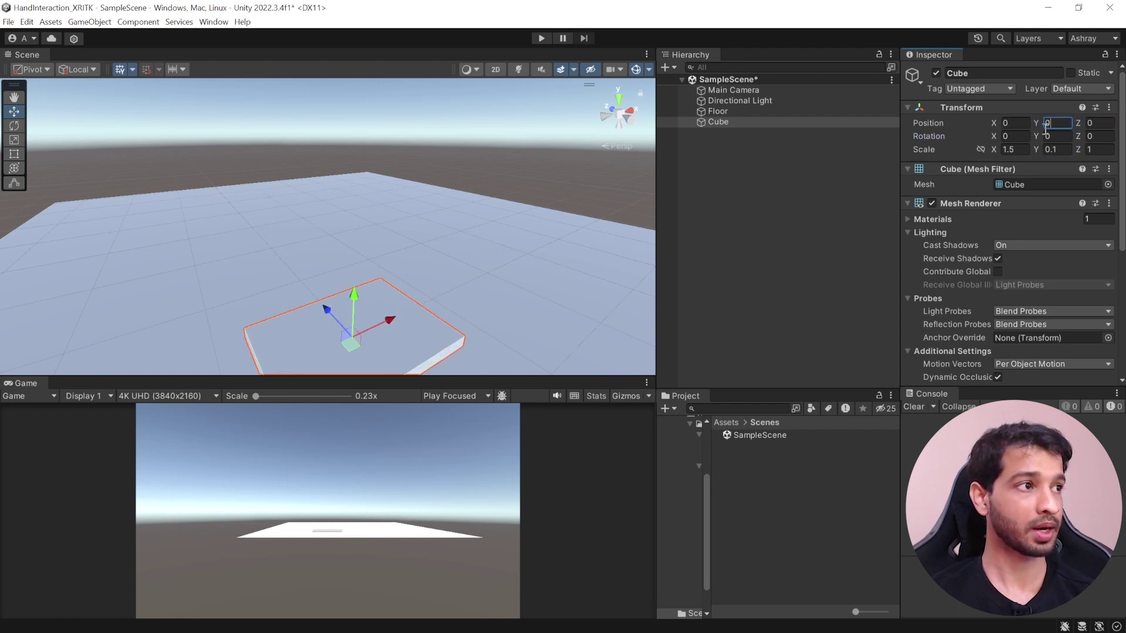
type(".75")
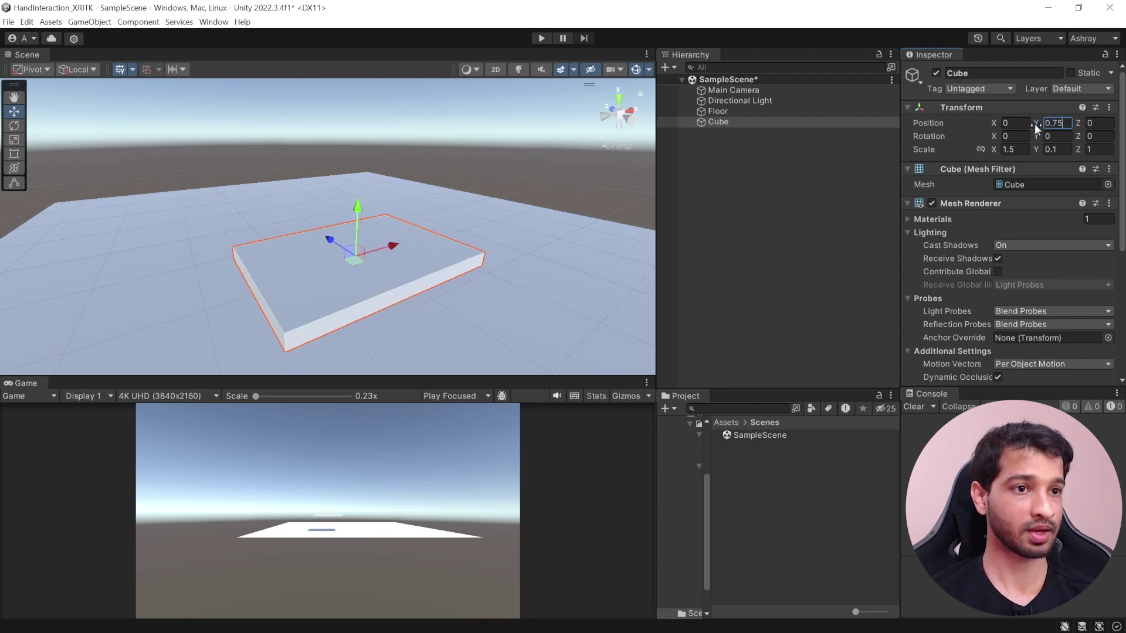
Rename the slab cube to Table in the Hierarchy
scroll(524, 201, "down", 2)
left_click(724, 123)
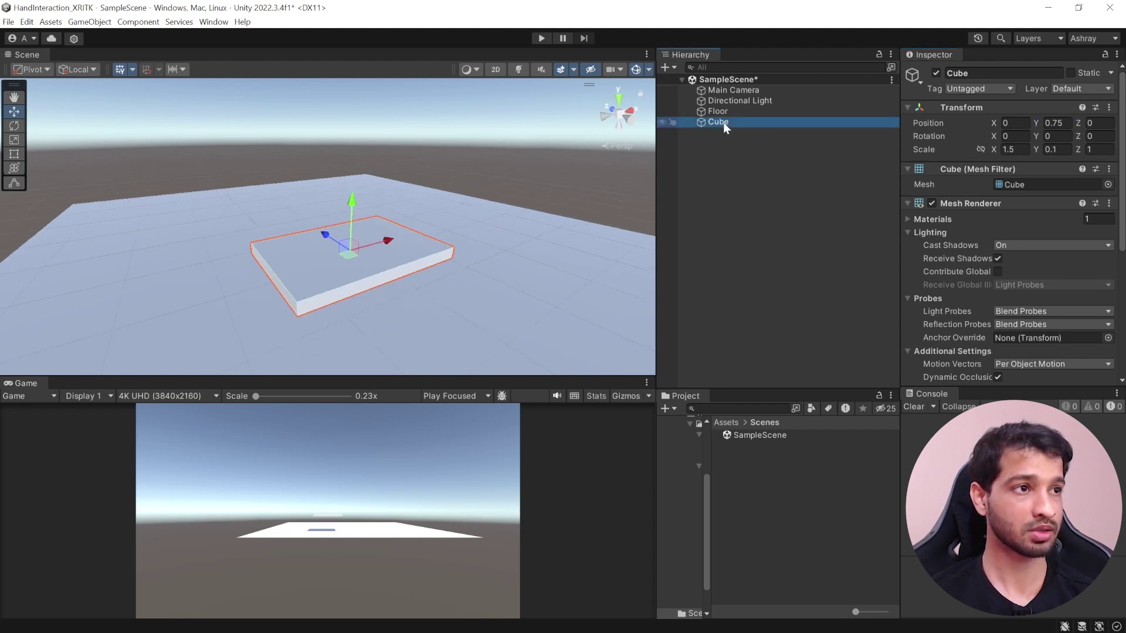
left_click(722, 122)
type("Table")
left_click(795, 256)
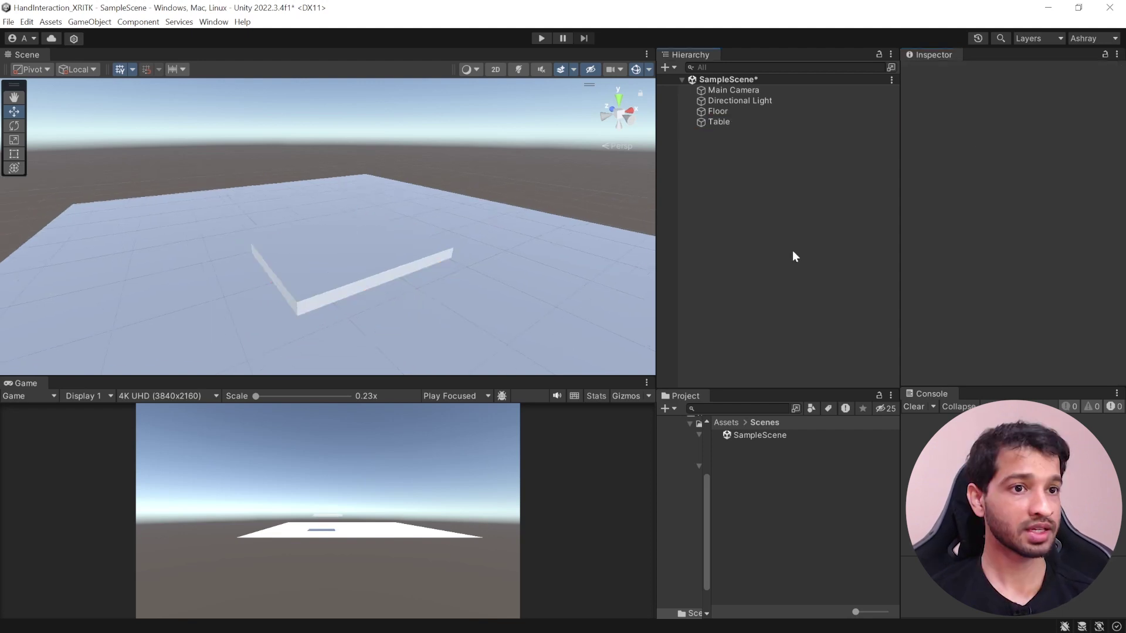
Create a new cube and scale it to 0.1 on every axis
right_click(700, 137)
mouse_move(786, 310)
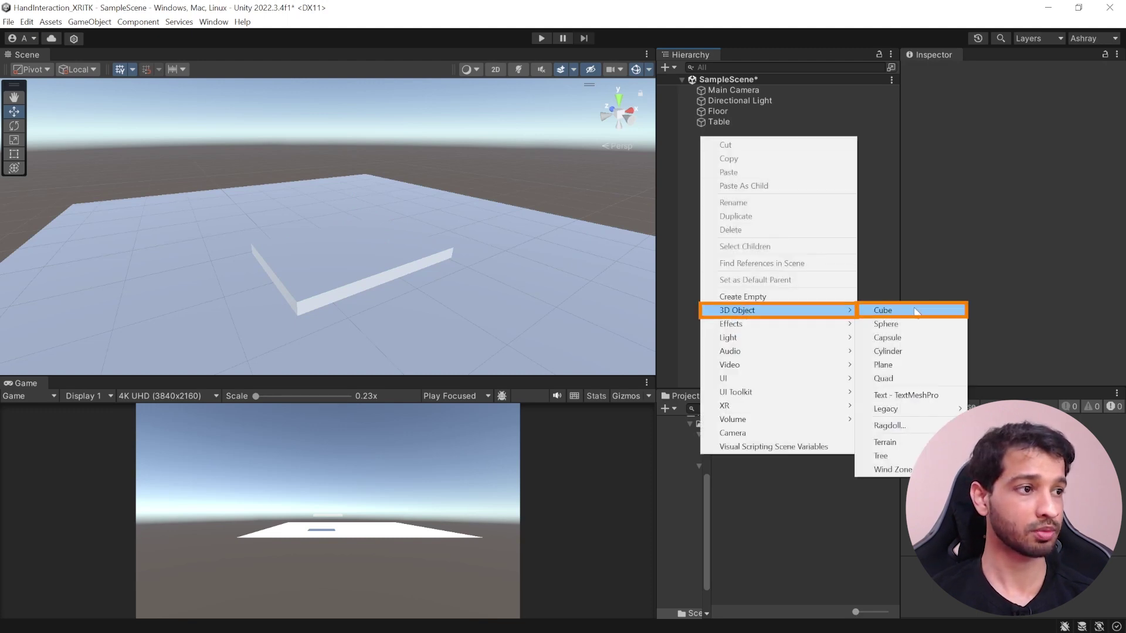
left_click(917, 311)
left_click(1017, 150)
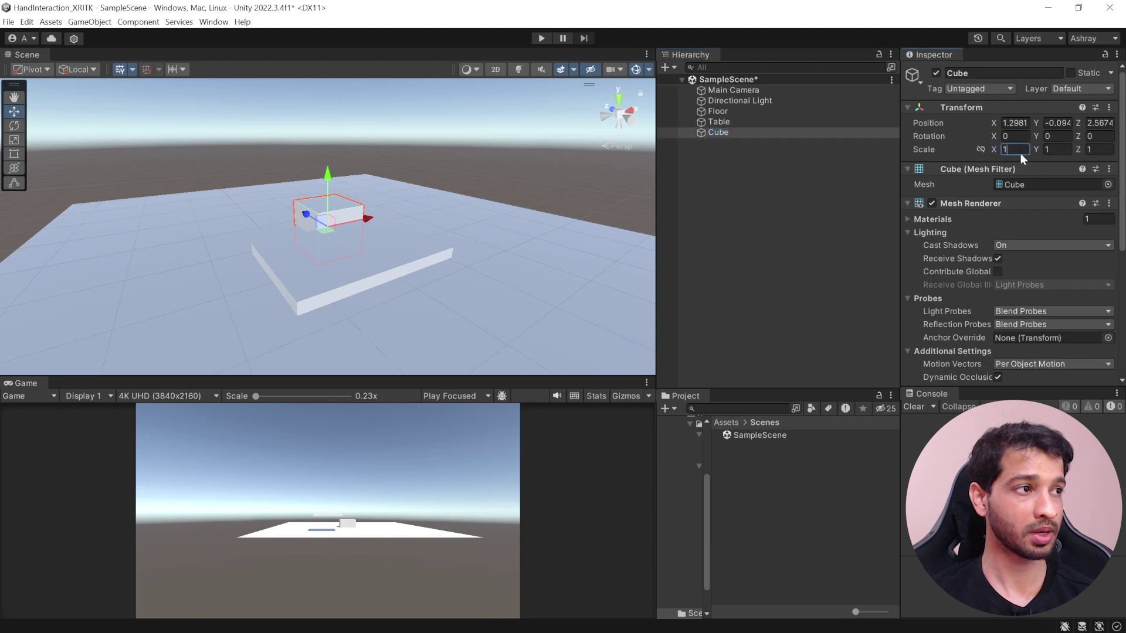
type("0.1")
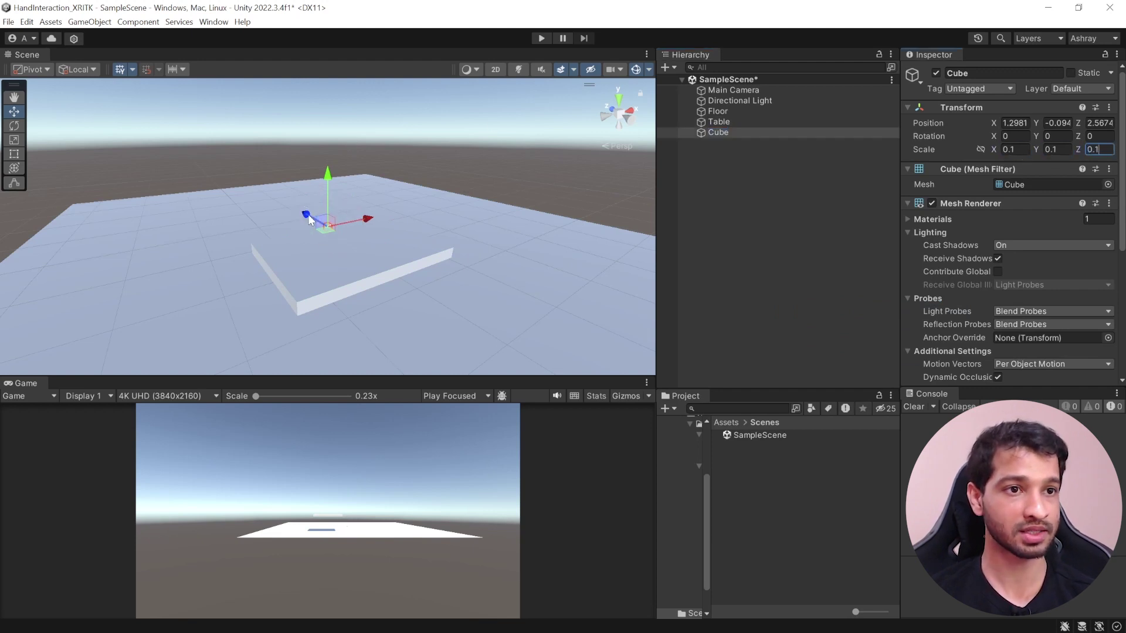
Move the small cube to position 0, 1.004, 0 just above the Table
left_click_drag(309, 217, 334, 238)
left_click_drag(365, 195, 366, 164)
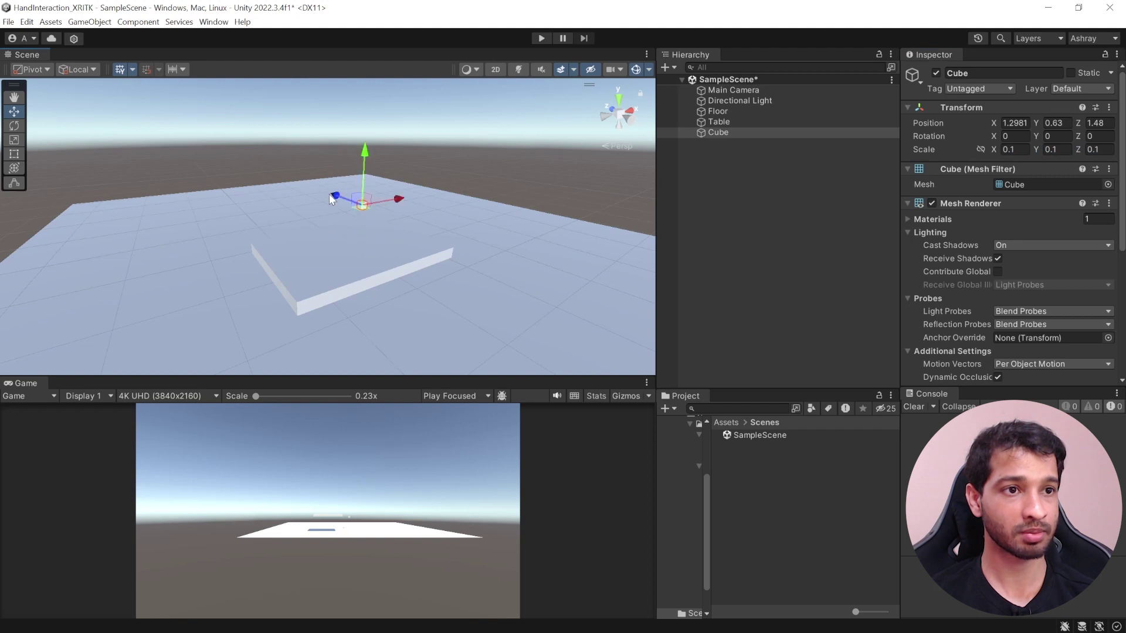
left_click_drag(338, 205, 381, 210)
left_click(715, 168)
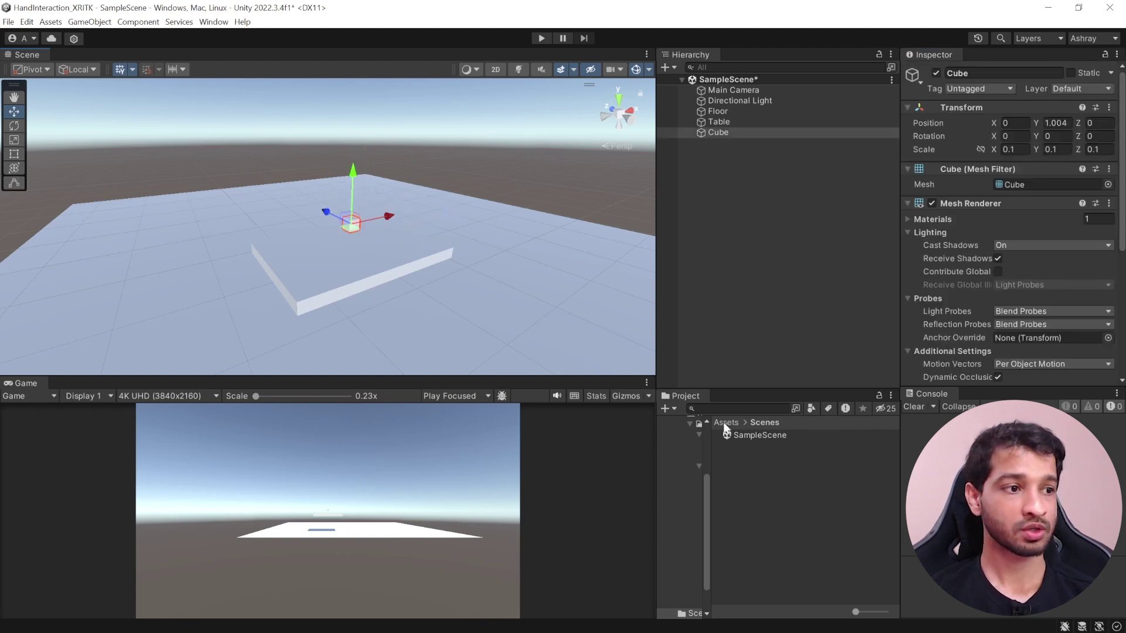
left_click(725, 423)
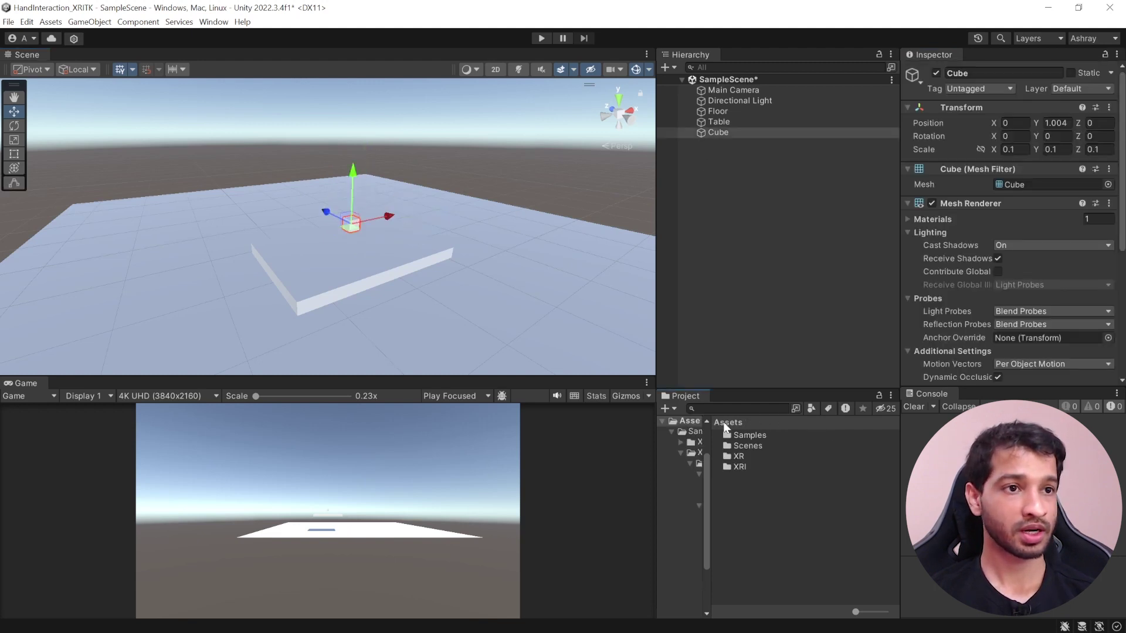
right_click(715, 487)
Create a material named CubeMaterial and give it a blue base colour
mouse_move(747, 154)
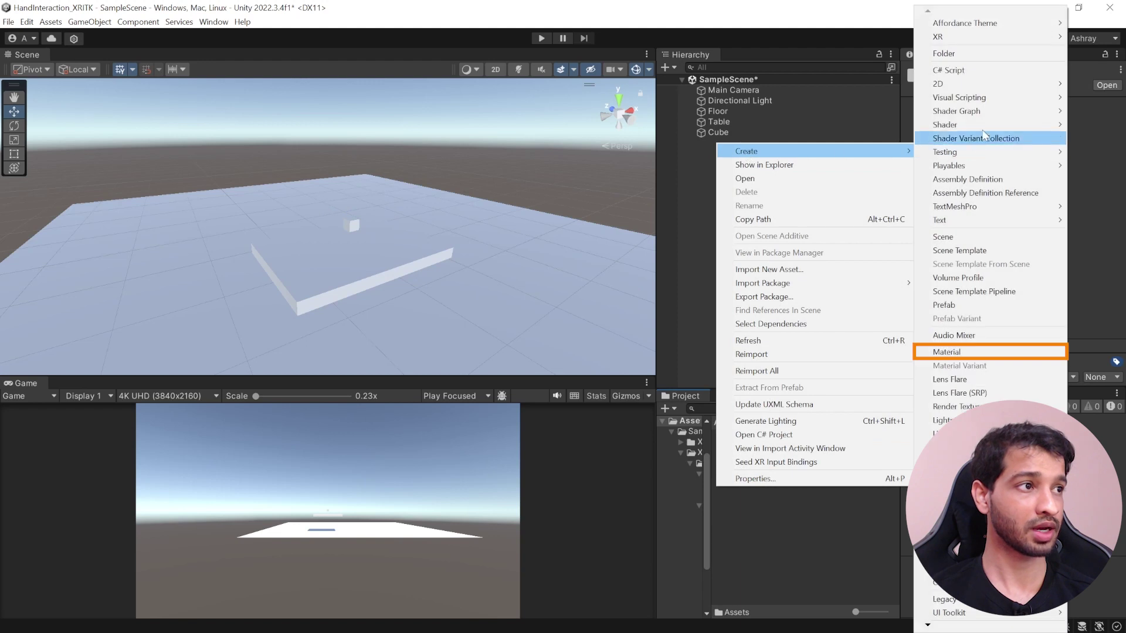
left_click(971, 351)
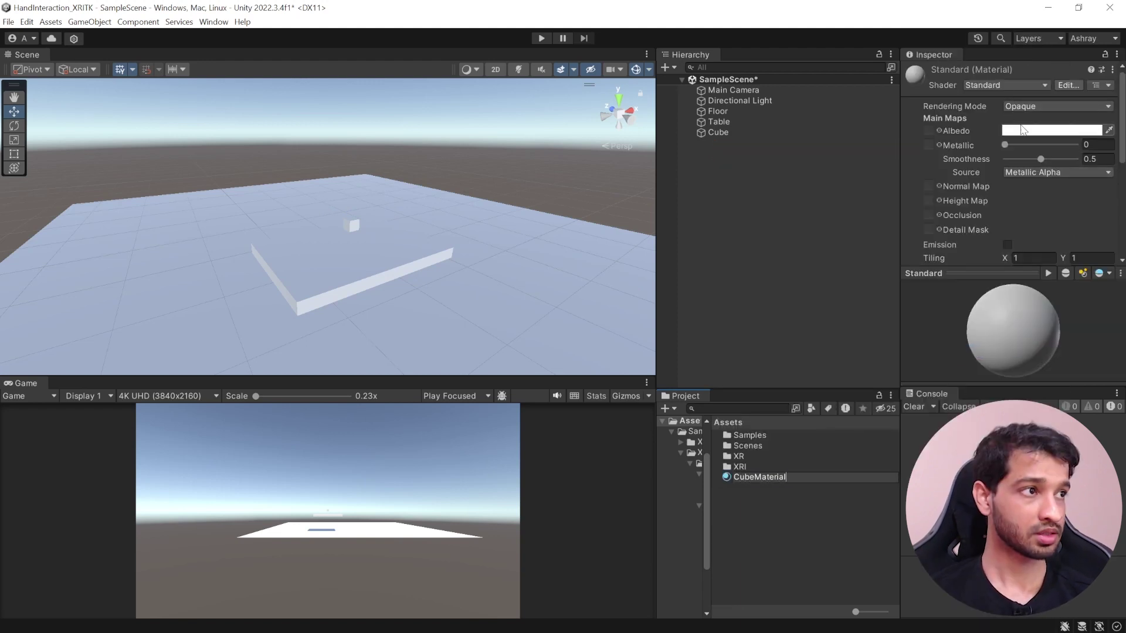
key("Return")
left_click(1026, 131)
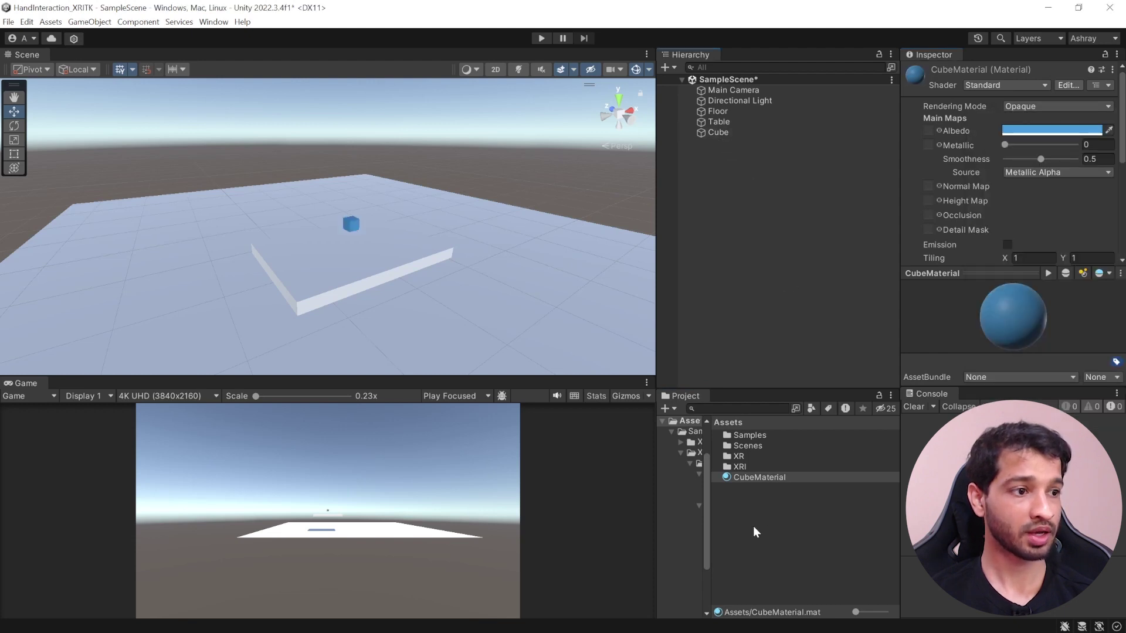
Duplicate it as TableMaterial, make it dark grey, and apply it to the Table
left_click(746, 476)
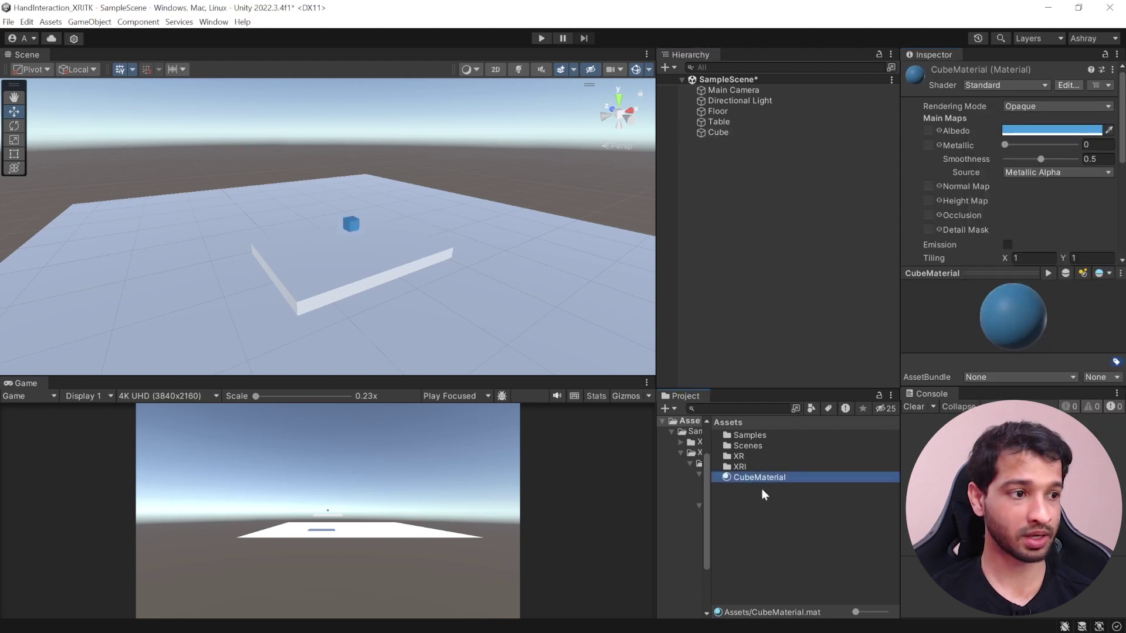
key("ctrl+d")
left_click(763, 488)
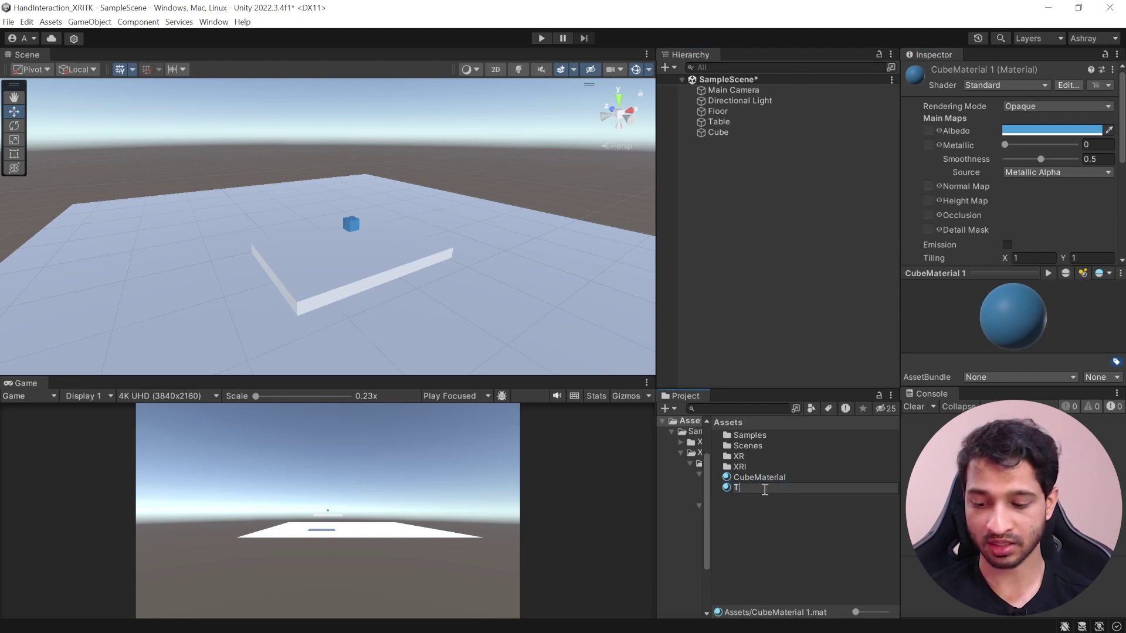
type("Tabl")
type("eMaterial")
key("Return")
left_click(1041, 131)
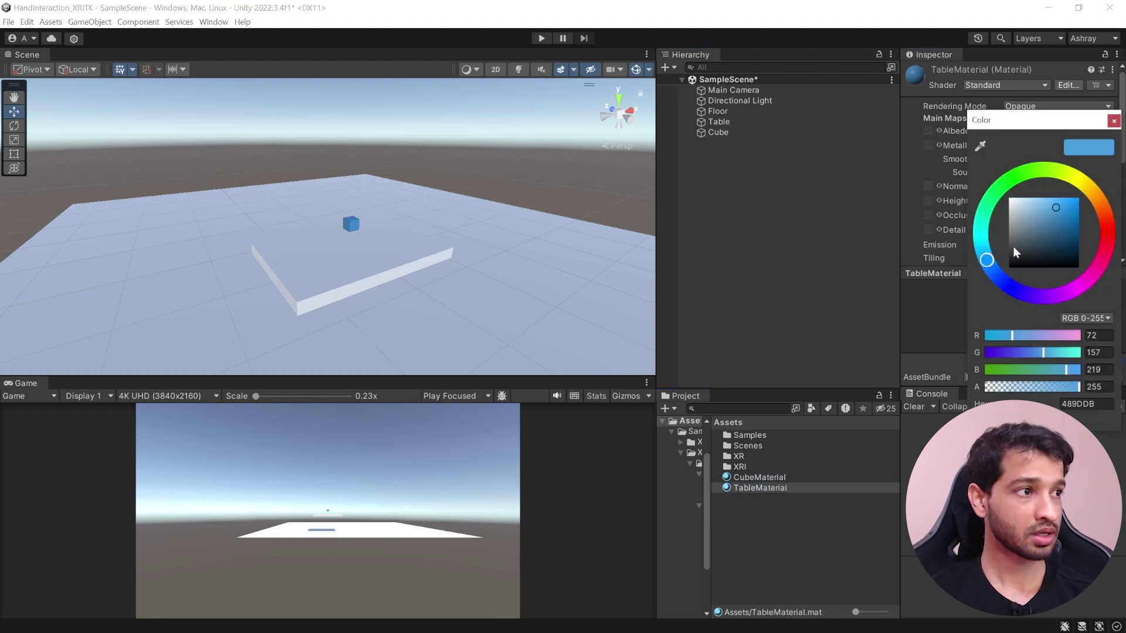
left_click(1014, 245)
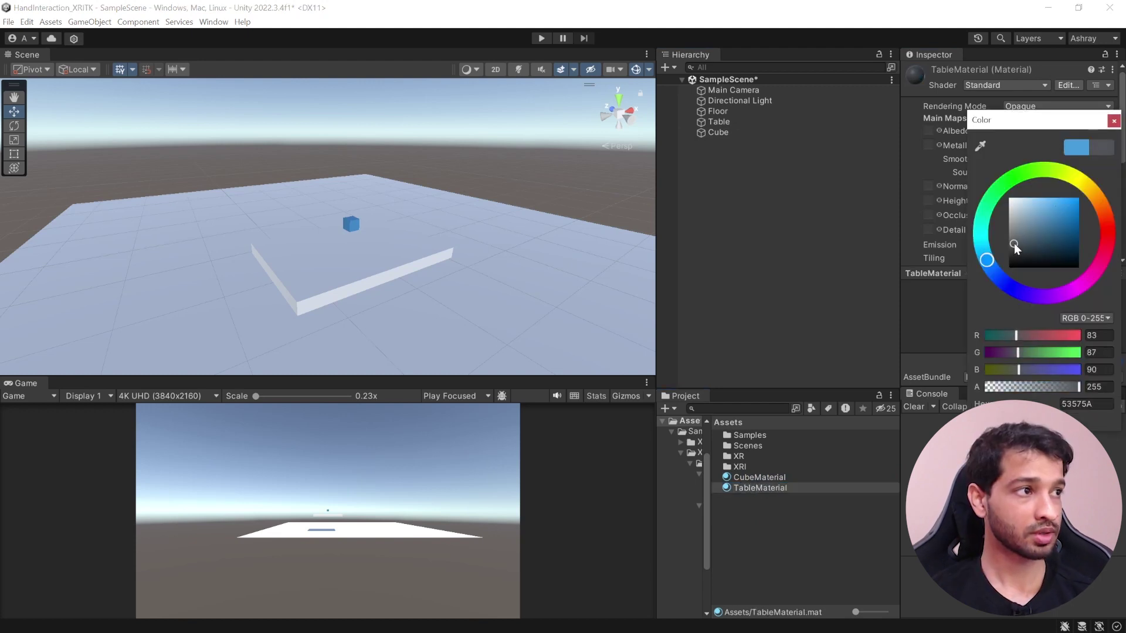
left_click(1113, 121)
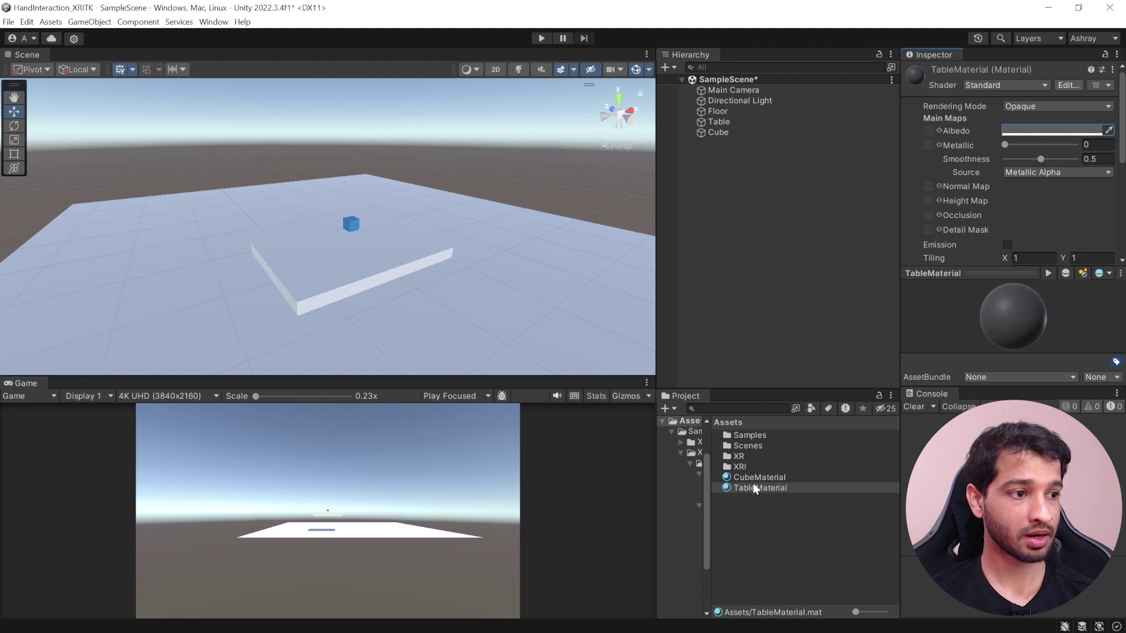
left_click_drag(753, 485, 720, 122)
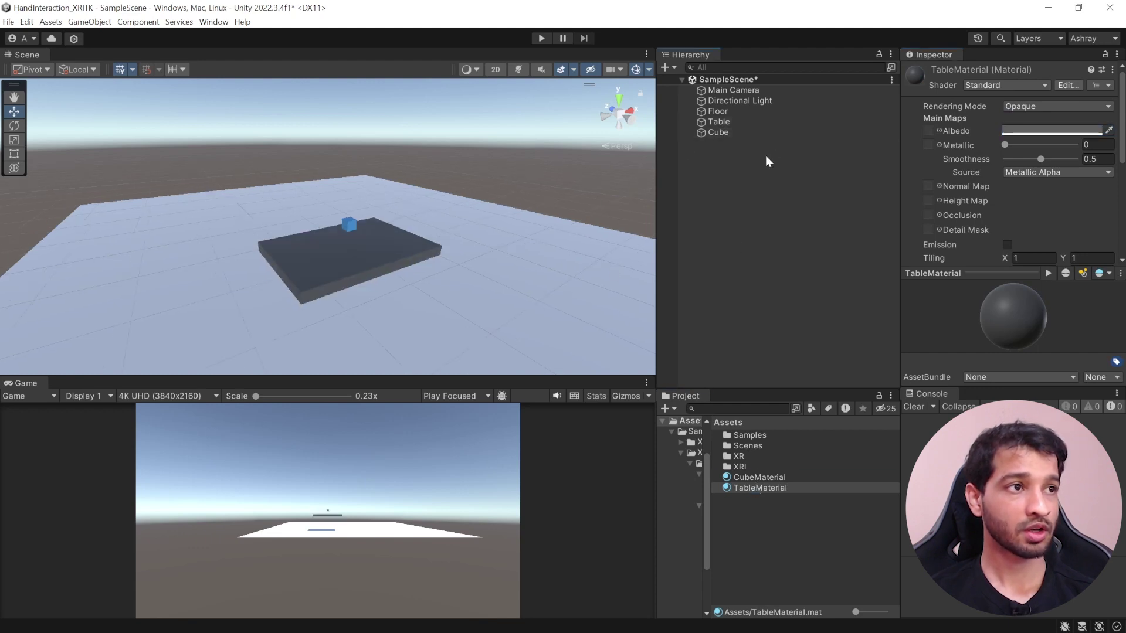
Delete the Main Camera and search the project assets for 'xr in'
left_click(728, 89)
key("Delete")
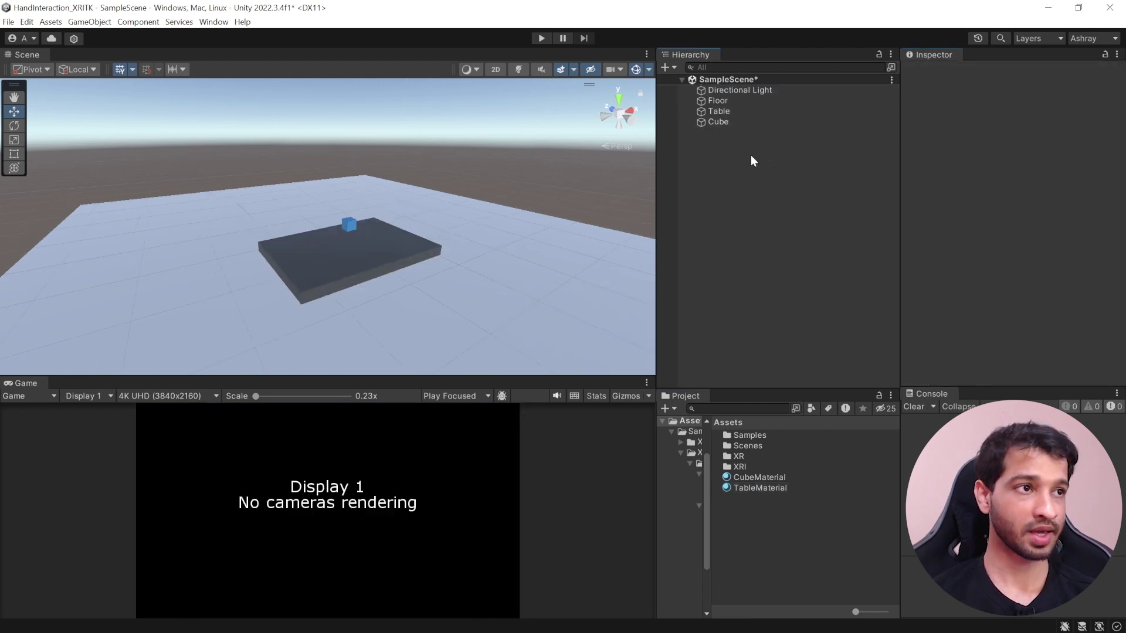
left_click(716, 407)
type("xr in")
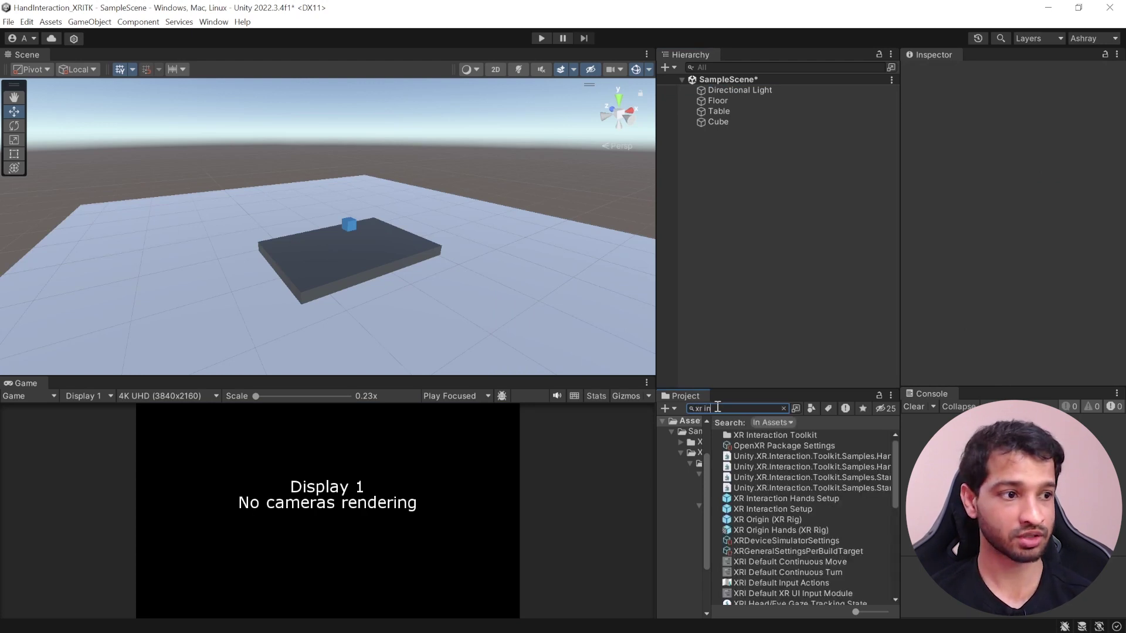
Add the XR Interaction Hands Setup prefab to the Hierarchy and inspect its managers and EventSystem
left_click(787, 498)
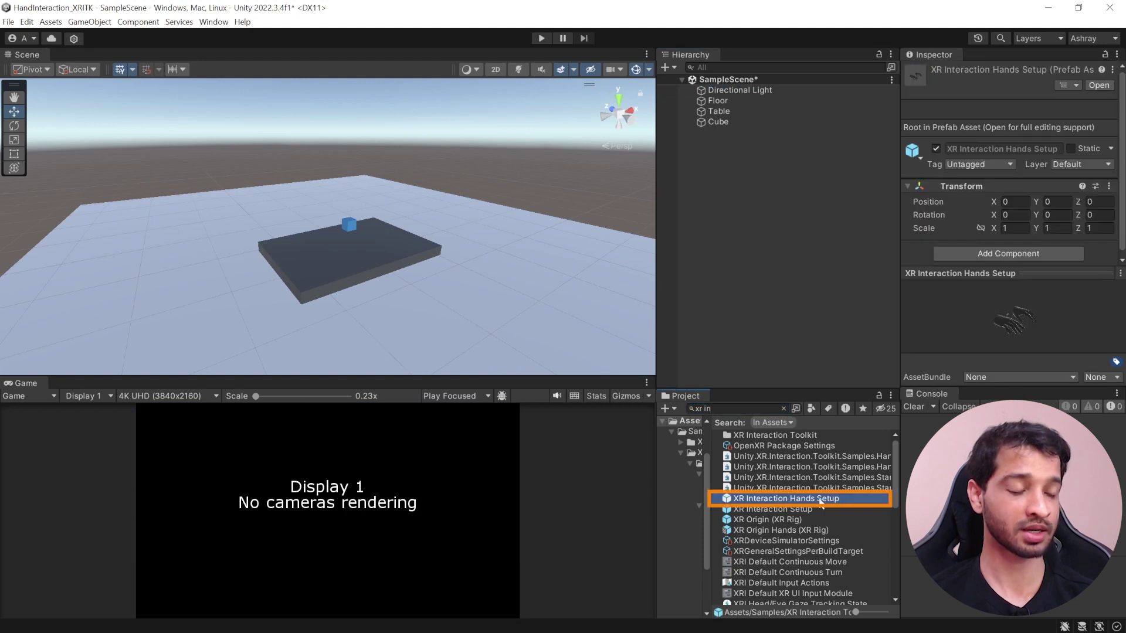
left_click_drag(819, 501, 743, 276)
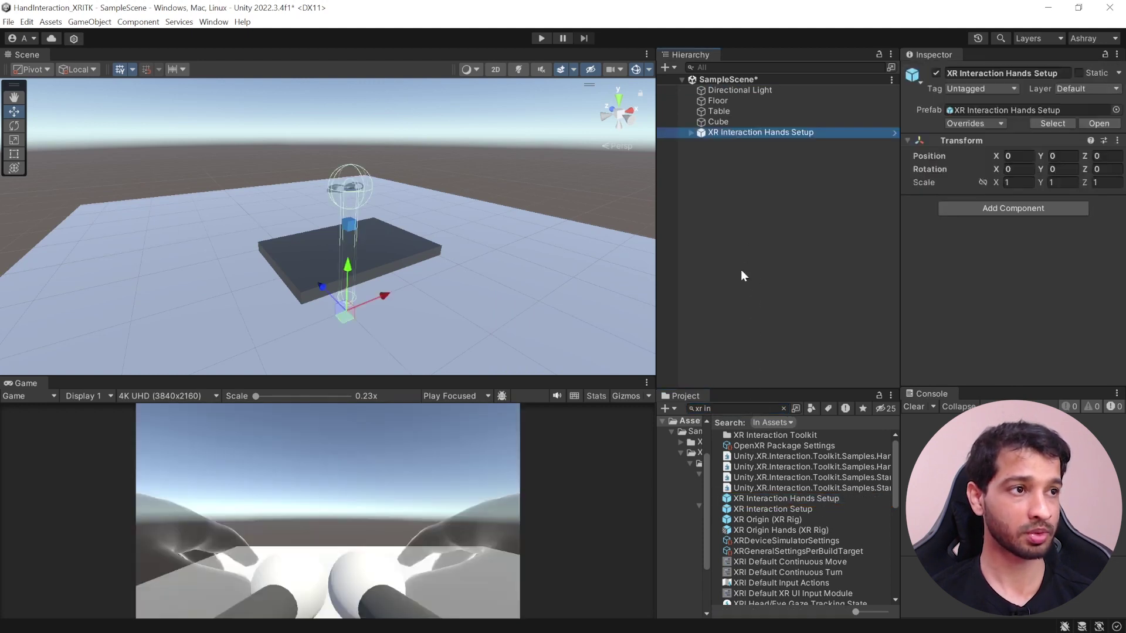
left_click(691, 132)
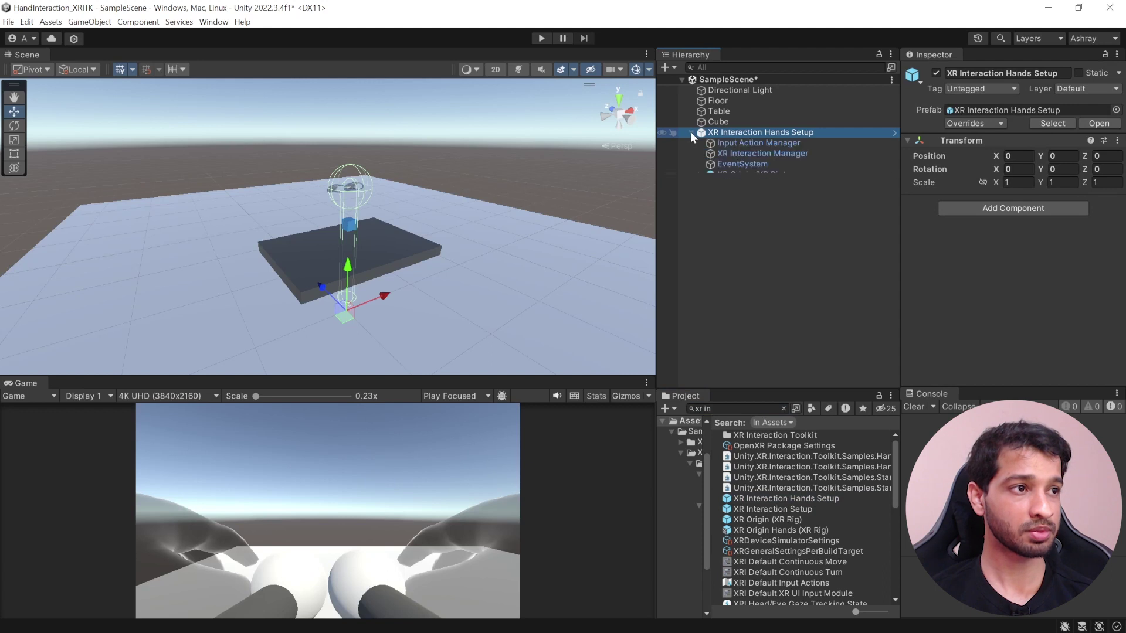
left_click(755, 142)
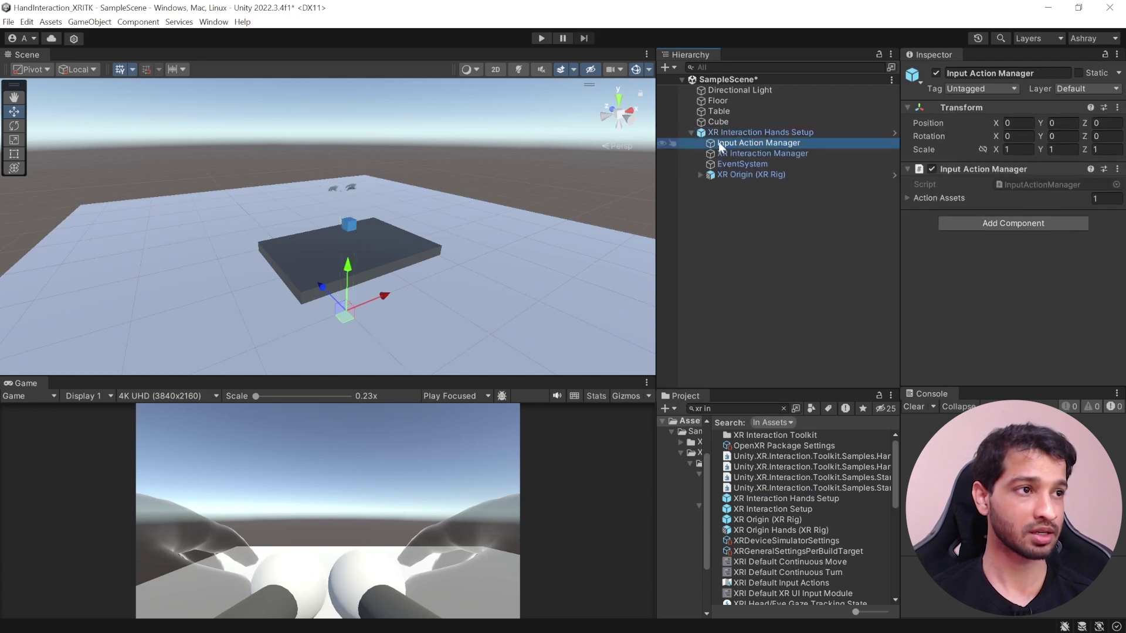
left_click(760, 154)
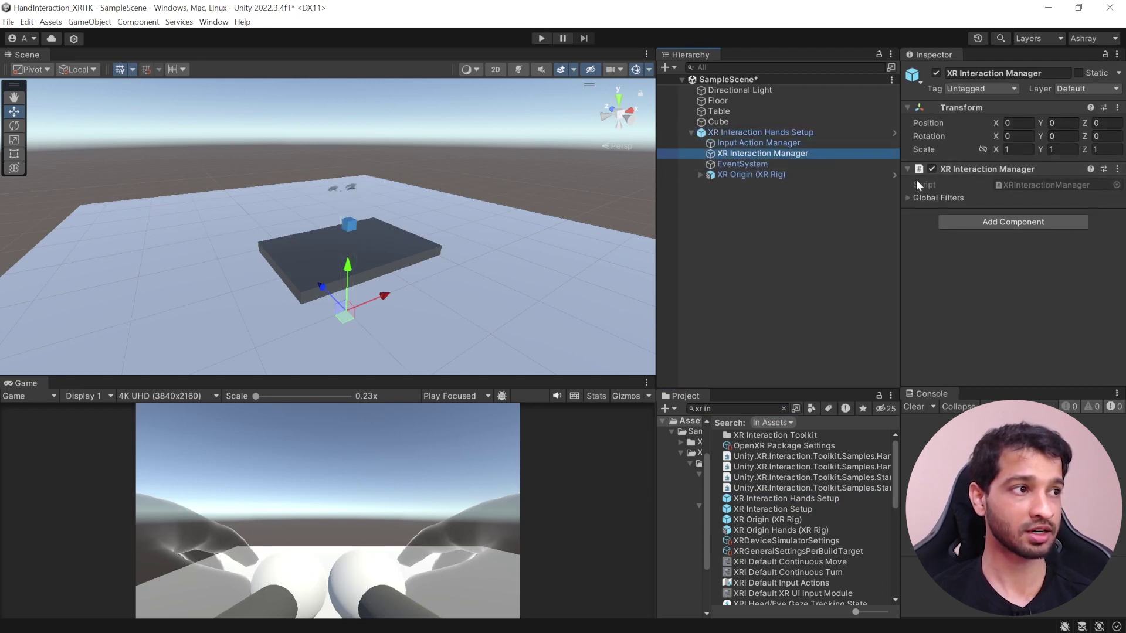
left_click(730, 162)
Inspect the XR Origin's controllers and hands under Camera Offset, then collapse the rig
left_click(706, 175)
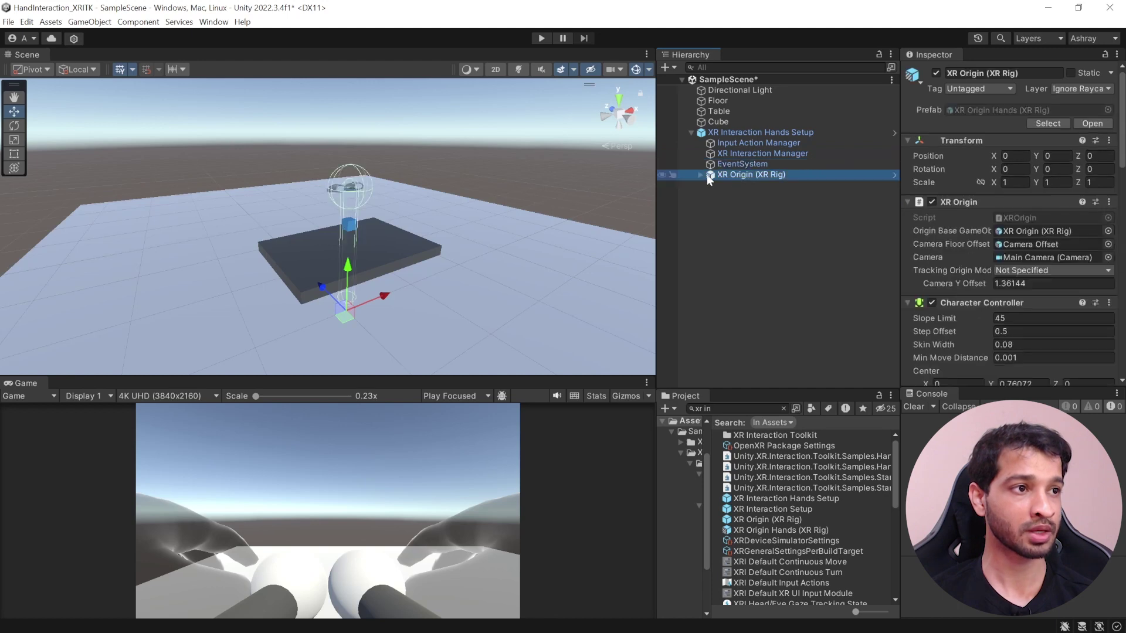
left_click(699, 174)
left_click(709, 185)
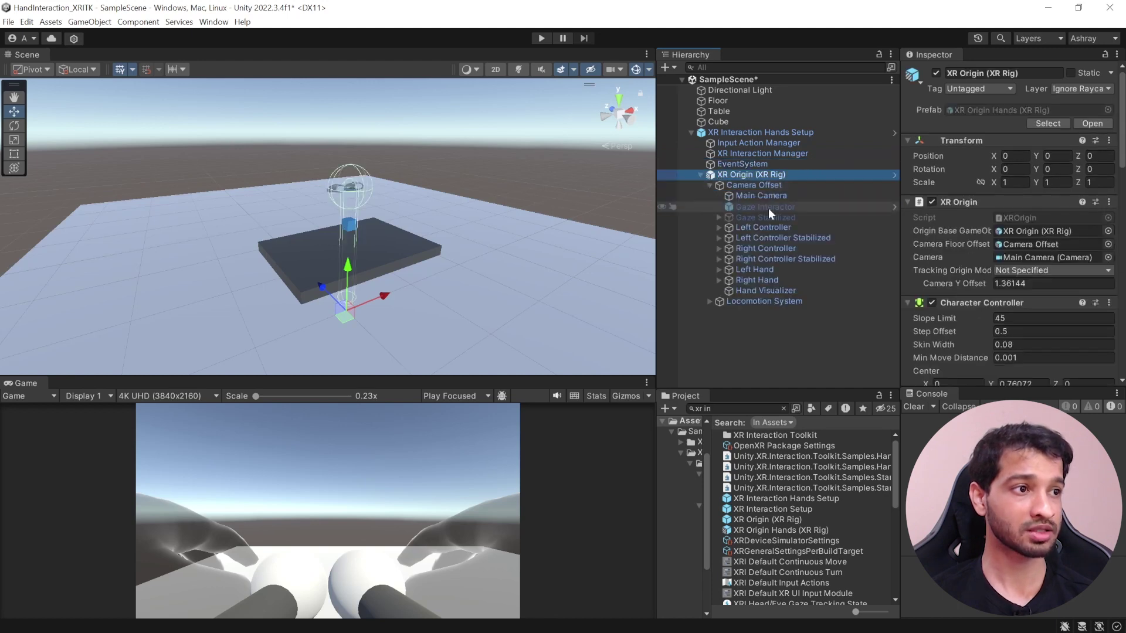
left_click(767, 226)
left_click(766, 248)
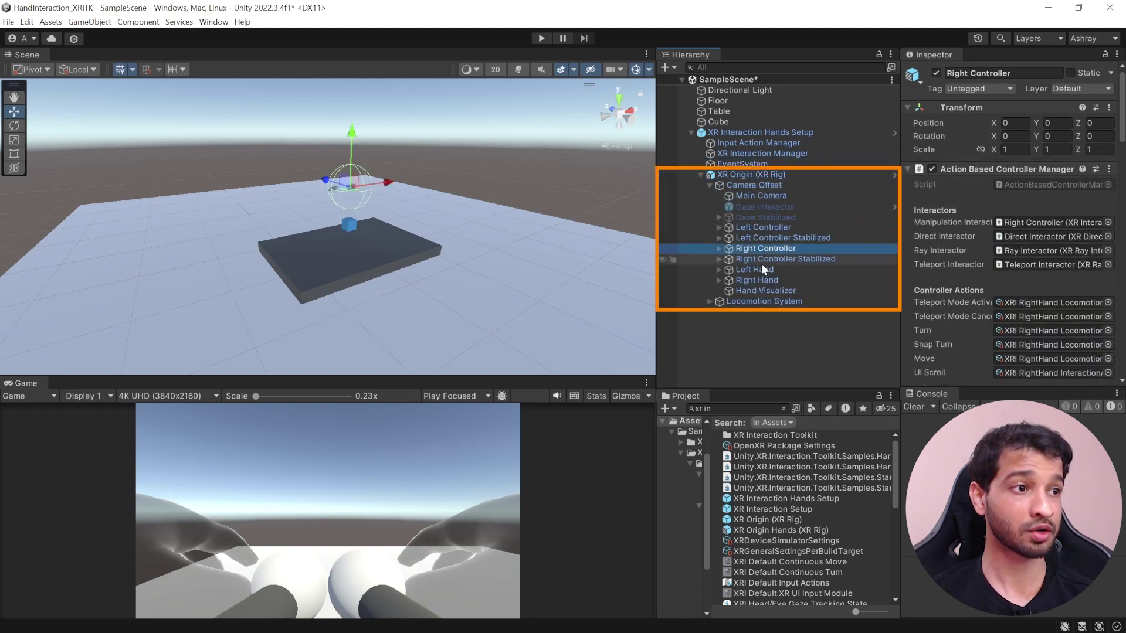
left_click(761, 269)
left_click(758, 279)
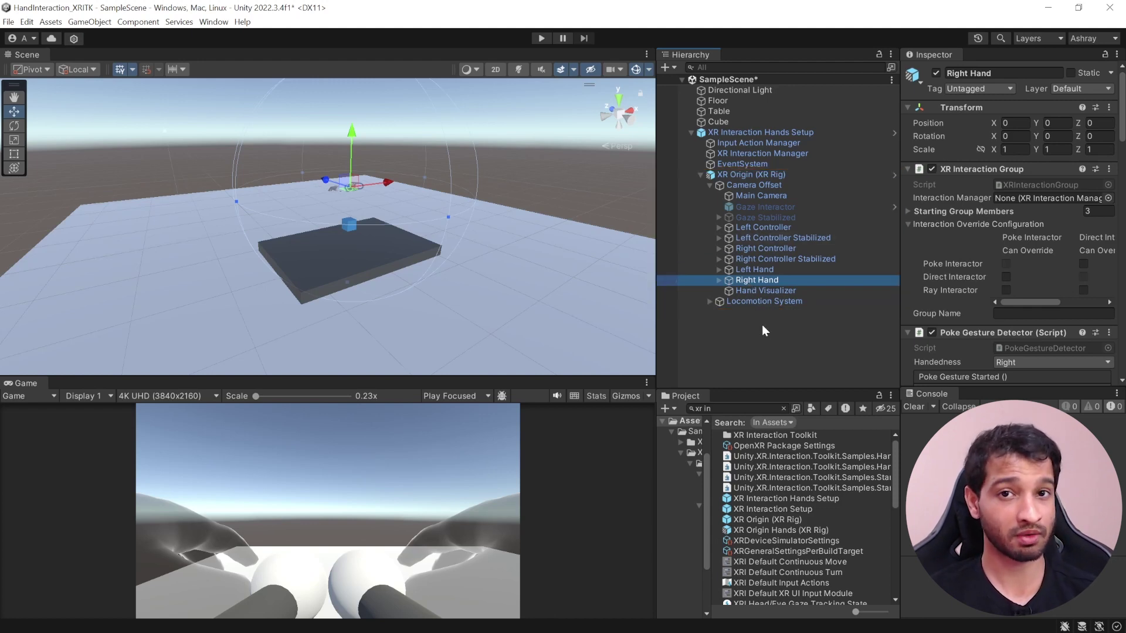
left_click(691, 132)
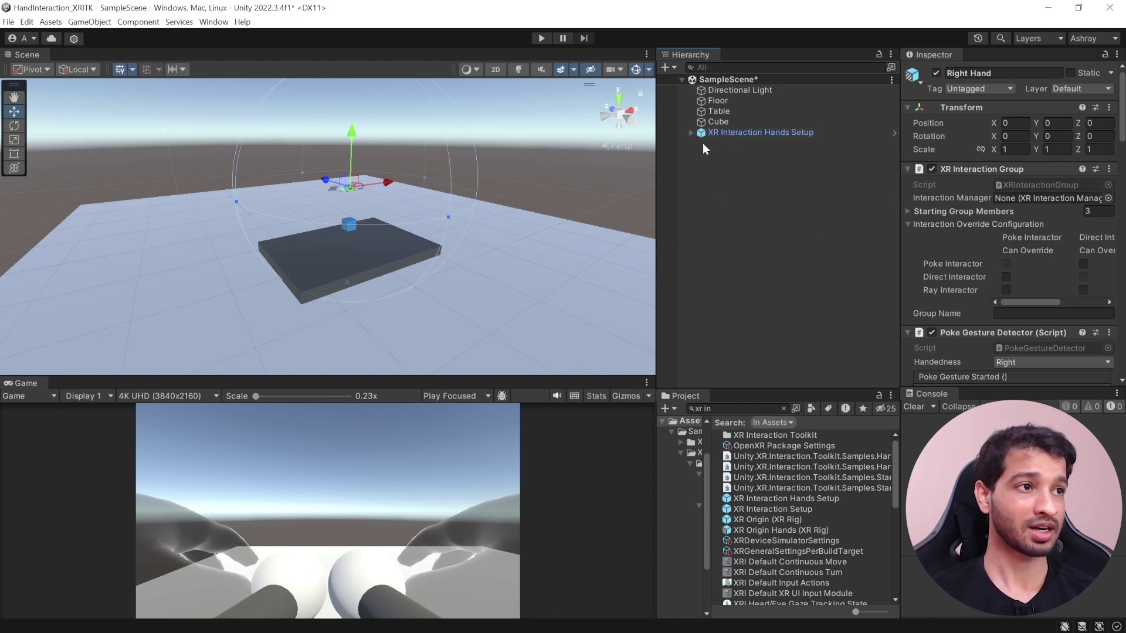
Add an XR Grab Interactable component to the Cube
left_click(713, 121)
scroll(1003, 248, "down", 5)
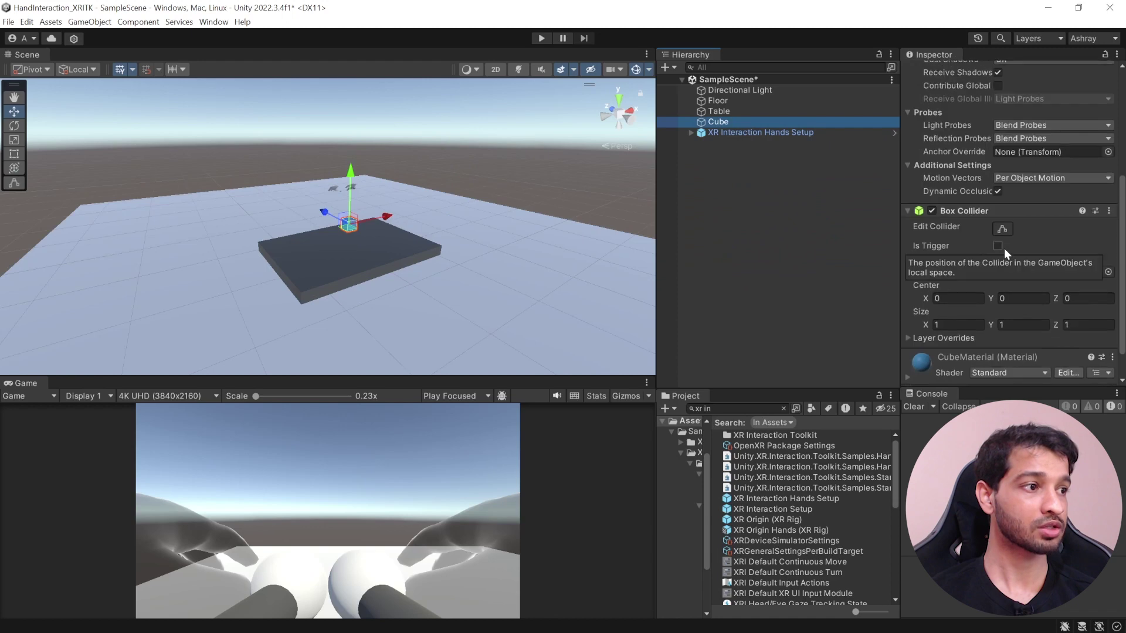
scroll(1004, 248, "down", 2)
left_click(978, 369)
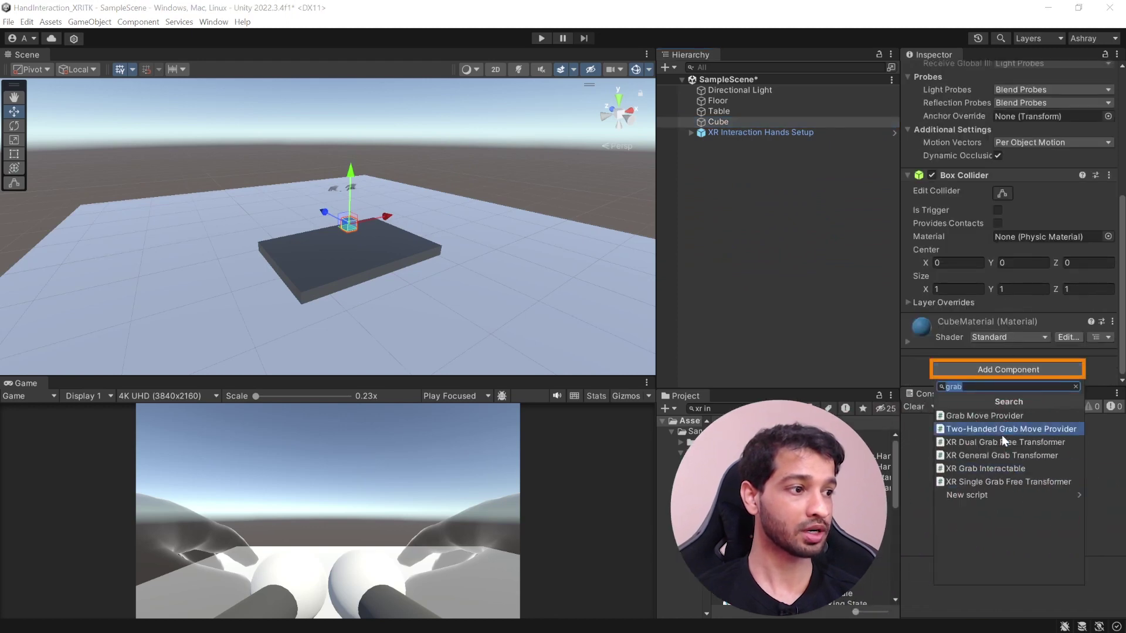
left_click(991, 468)
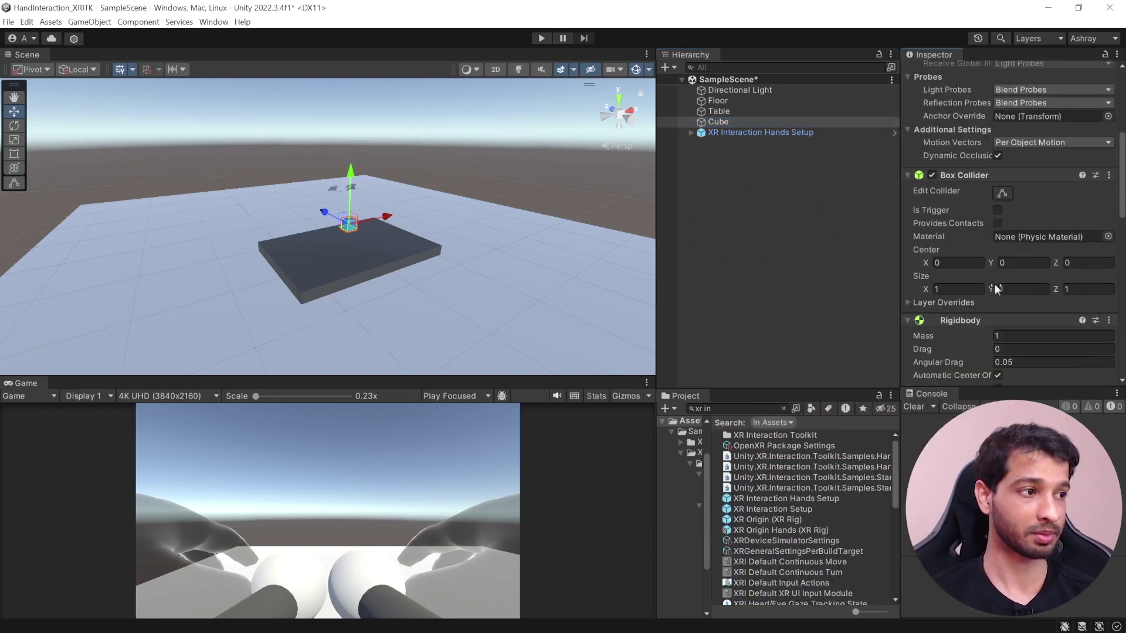
Keep Collider Position distance calculation, disable Throw On Detach, and enable Use Dynamic Attach
scroll(995, 288, "down", 4)
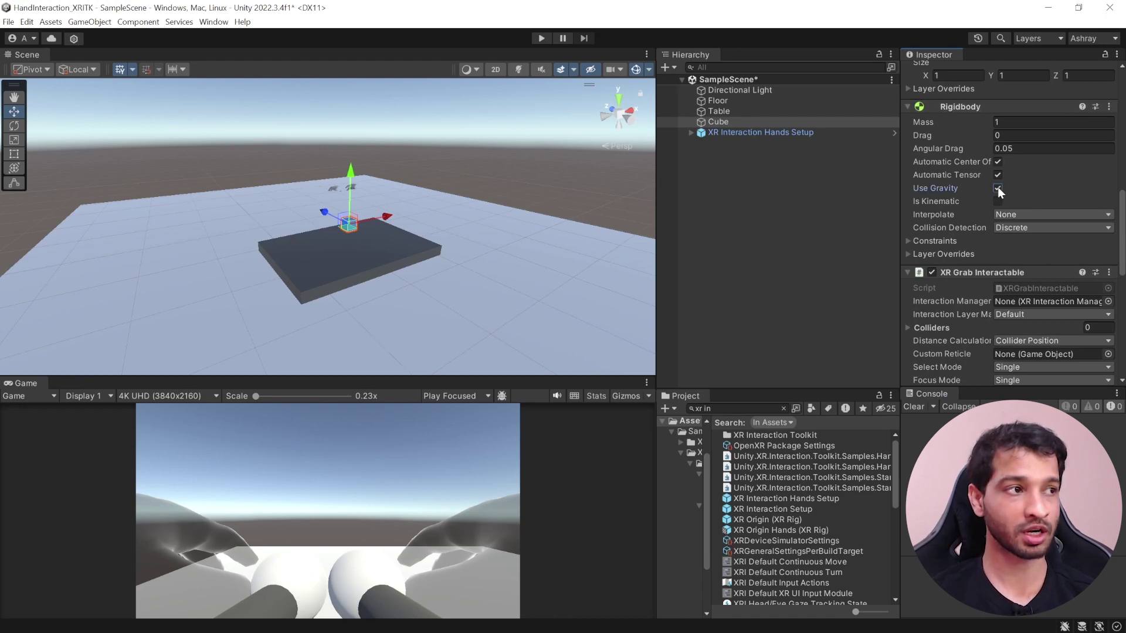
scroll(1067, 199, "down", 3)
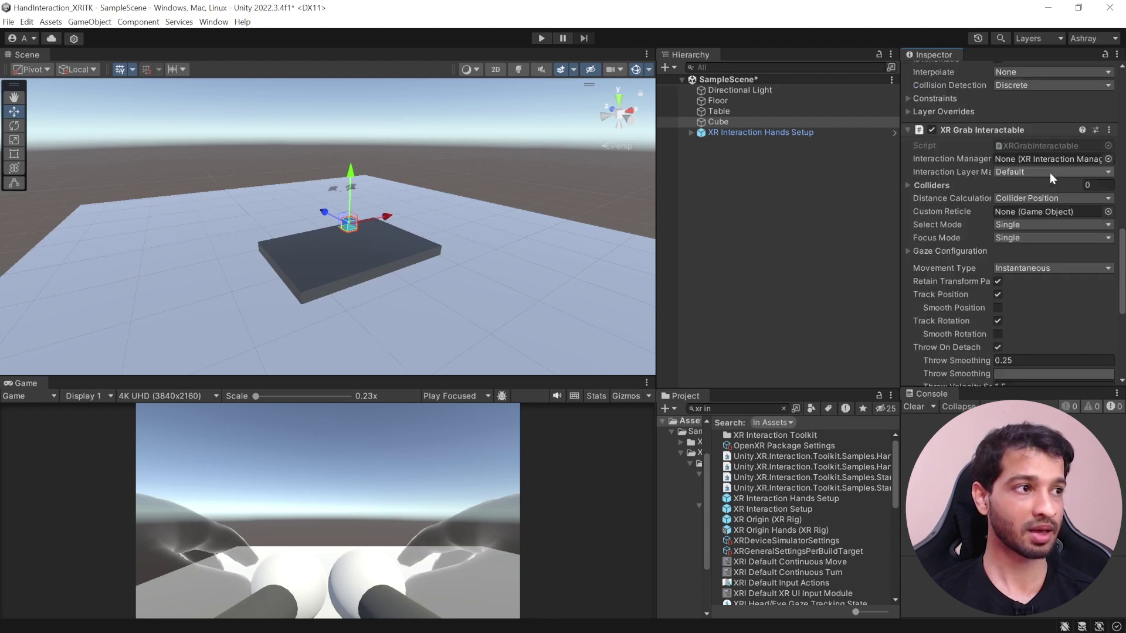
scroll(981, 138, "down", 1)
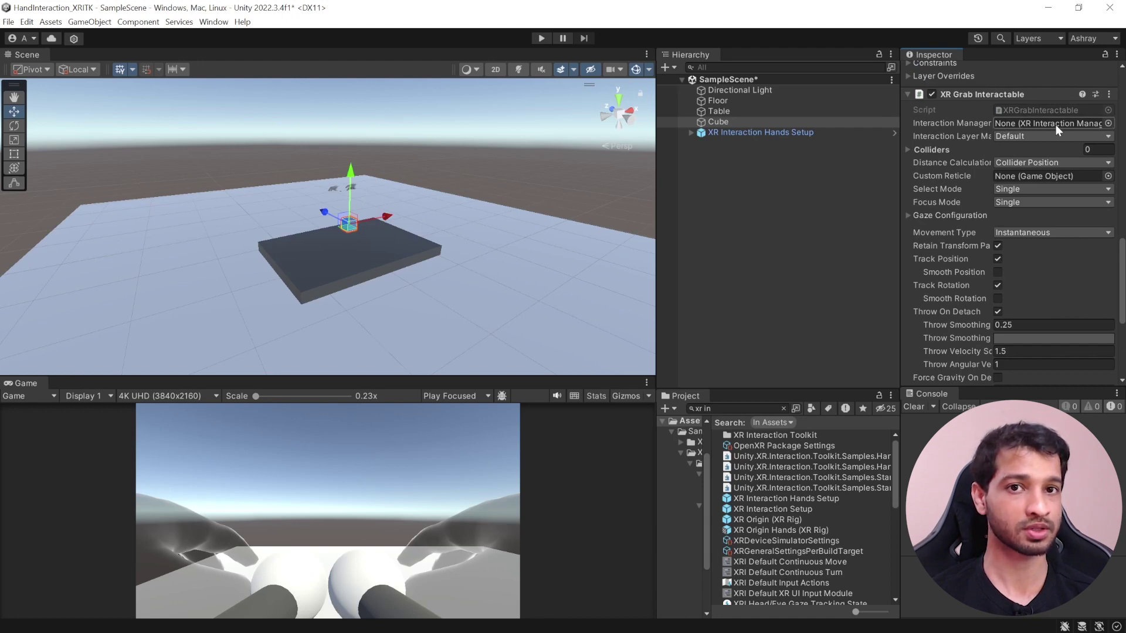
scroll(957, 126, "down", 2)
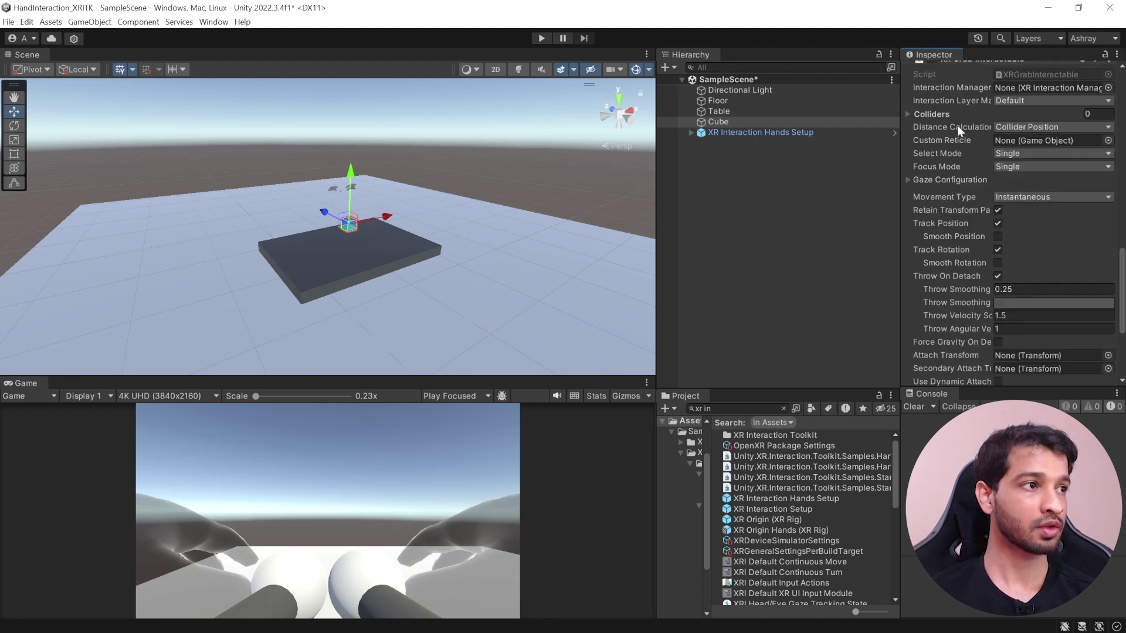
left_click(1031, 126)
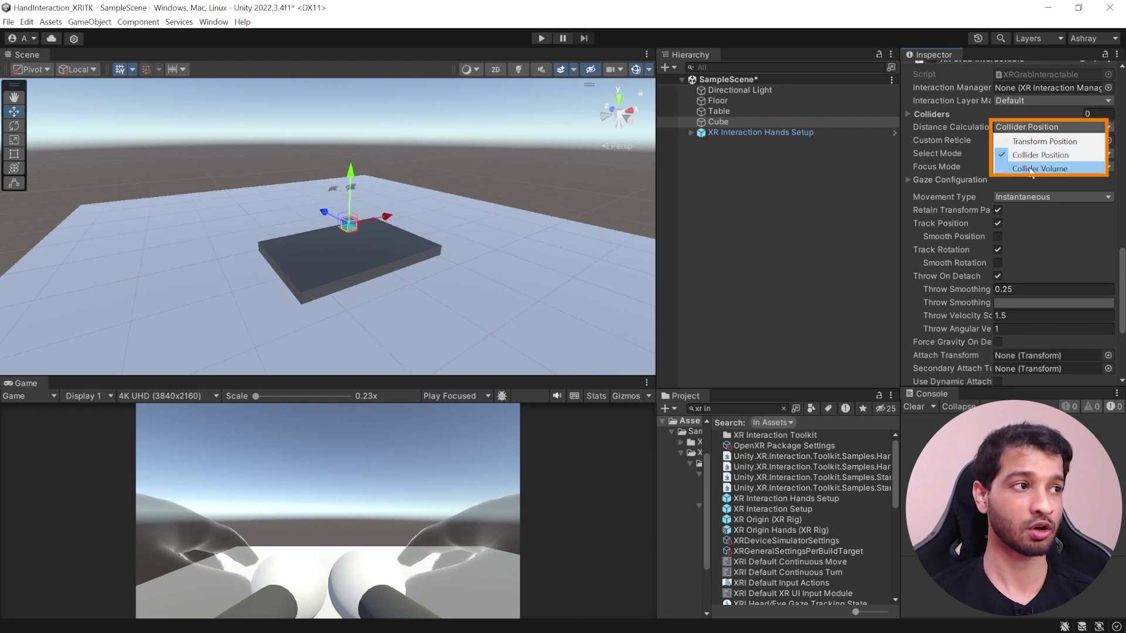
left_click(1106, 244)
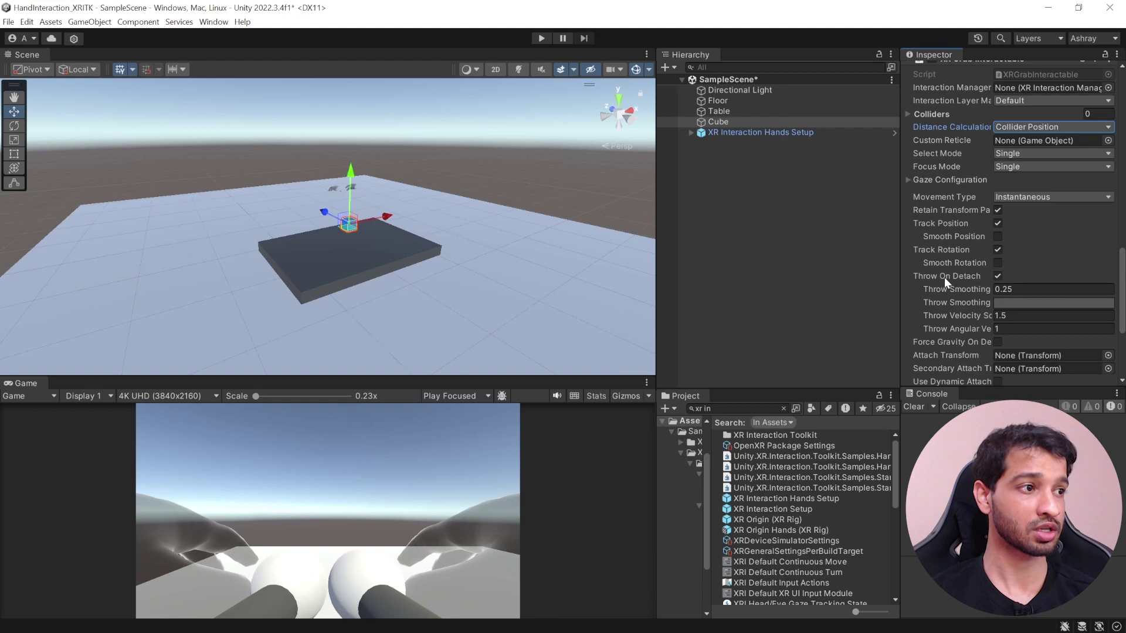
left_click(997, 275)
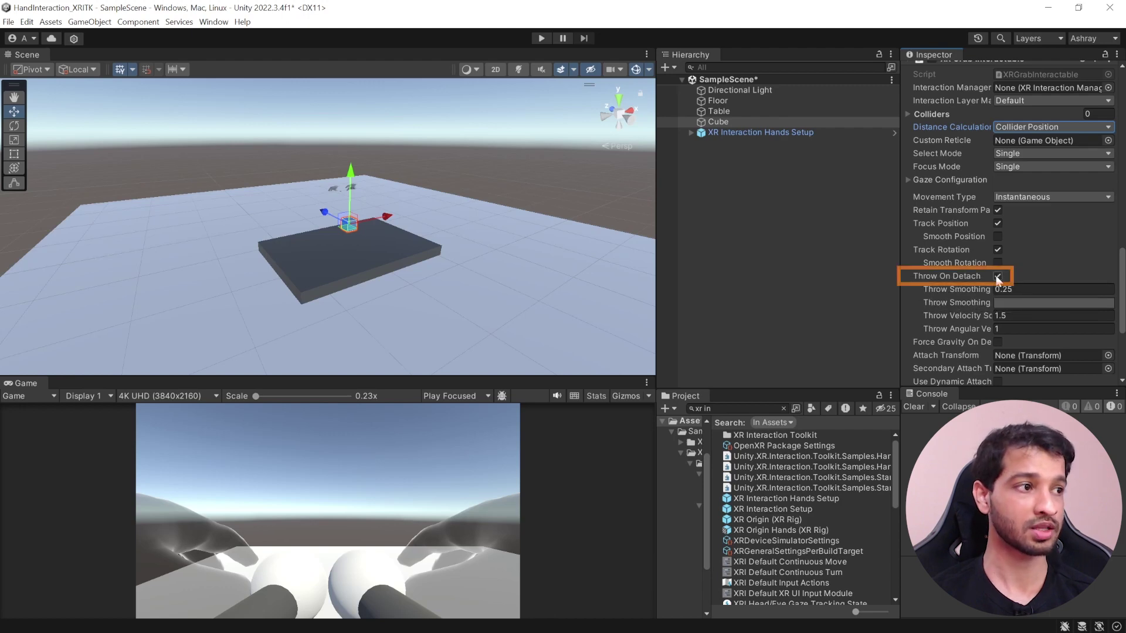
scroll(1040, 249, "down", 3)
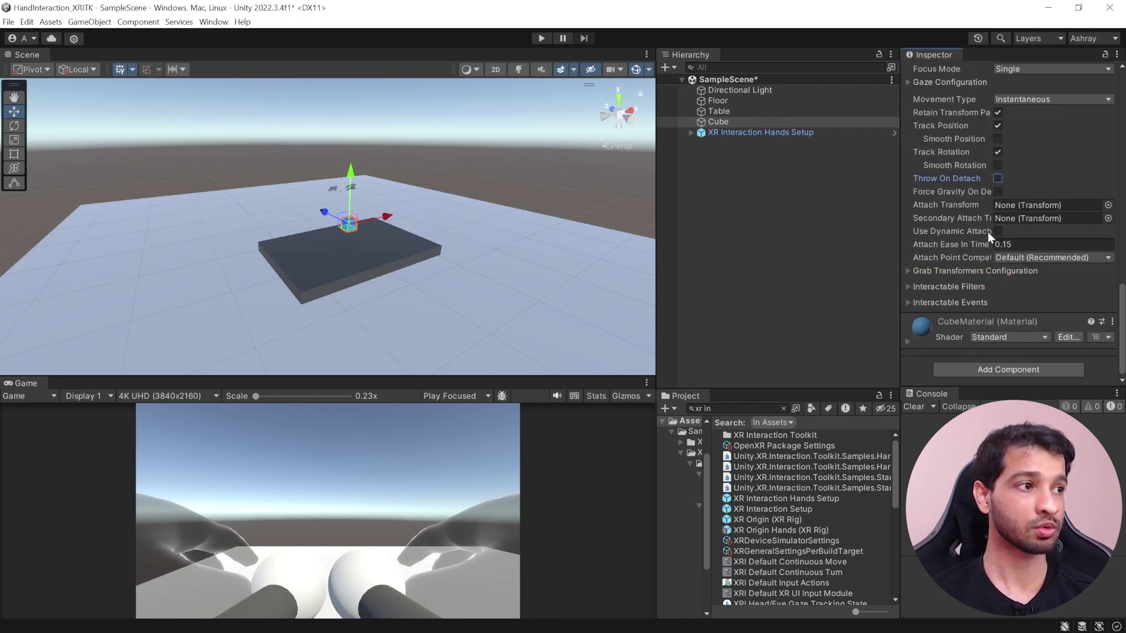
left_click(997, 232)
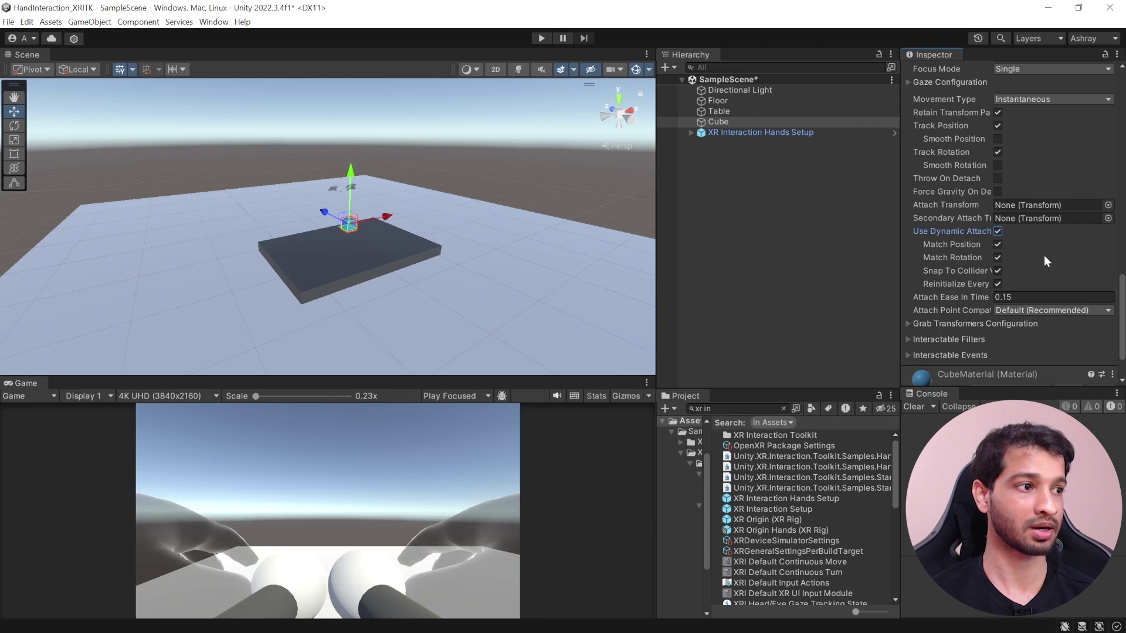
scroll(1044, 255, "down", 2)
Add an XR General Grab Transformer to the Cube, keeping displacement allowed on all axes
left_click(1042, 368)
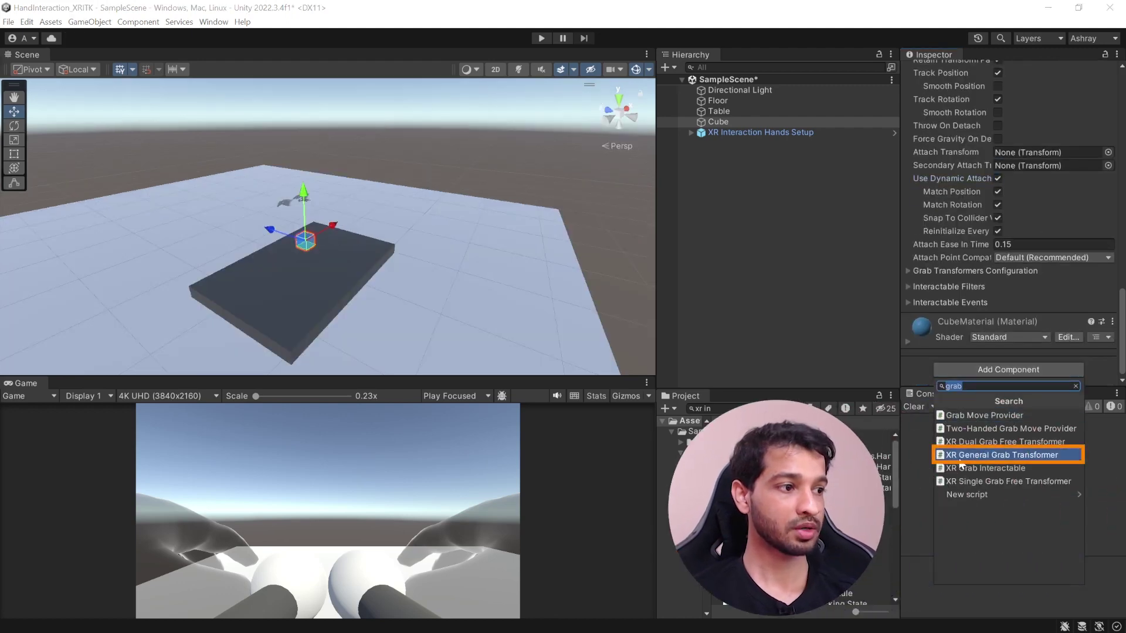
left_click(979, 422)
scroll(1011, 261, "down", 5)
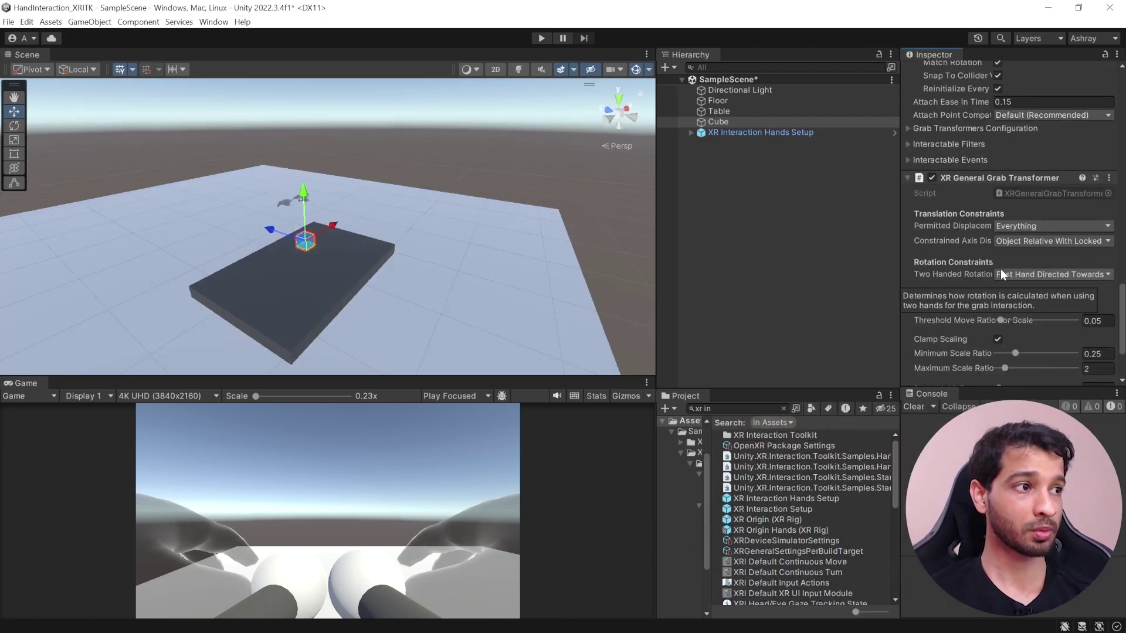
left_click(1044, 226)
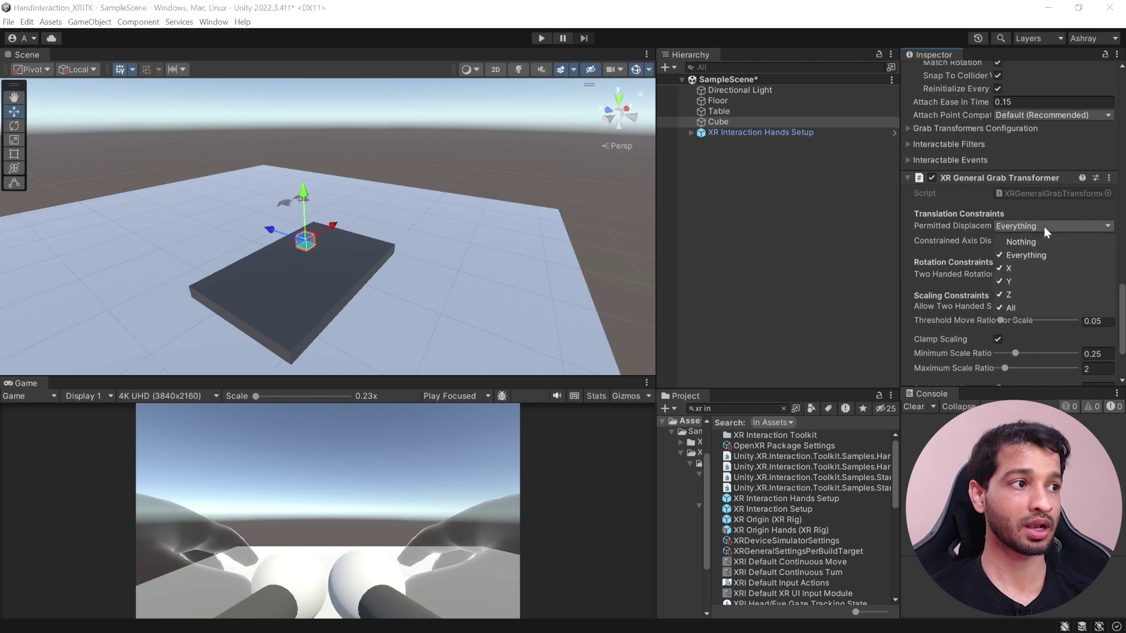
left_click(1042, 268)
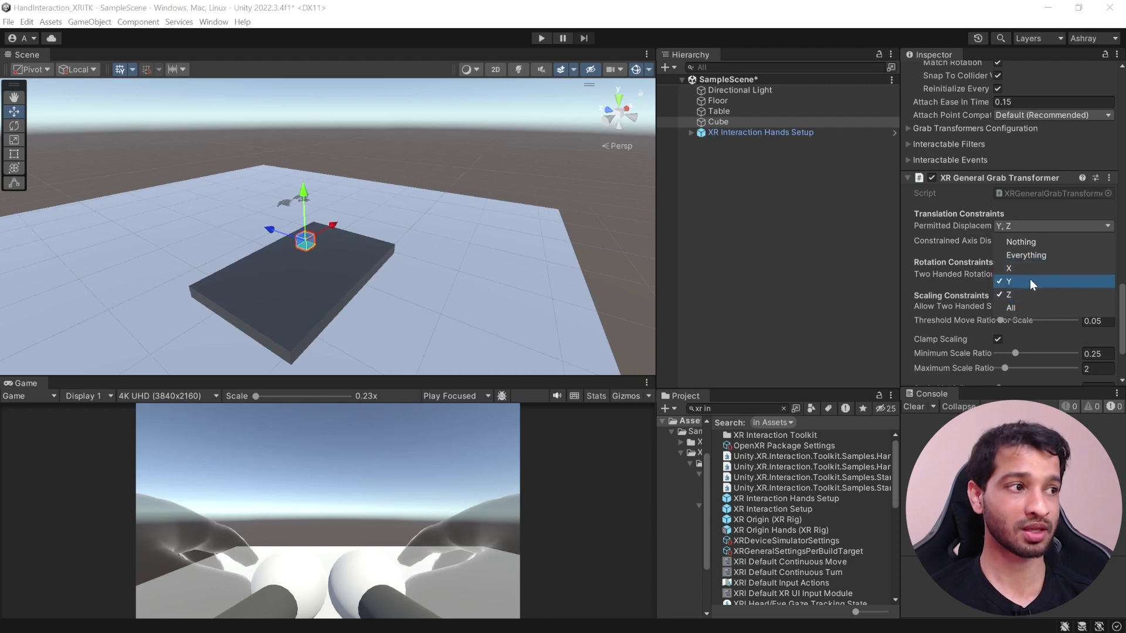
left_click(1026, 281)
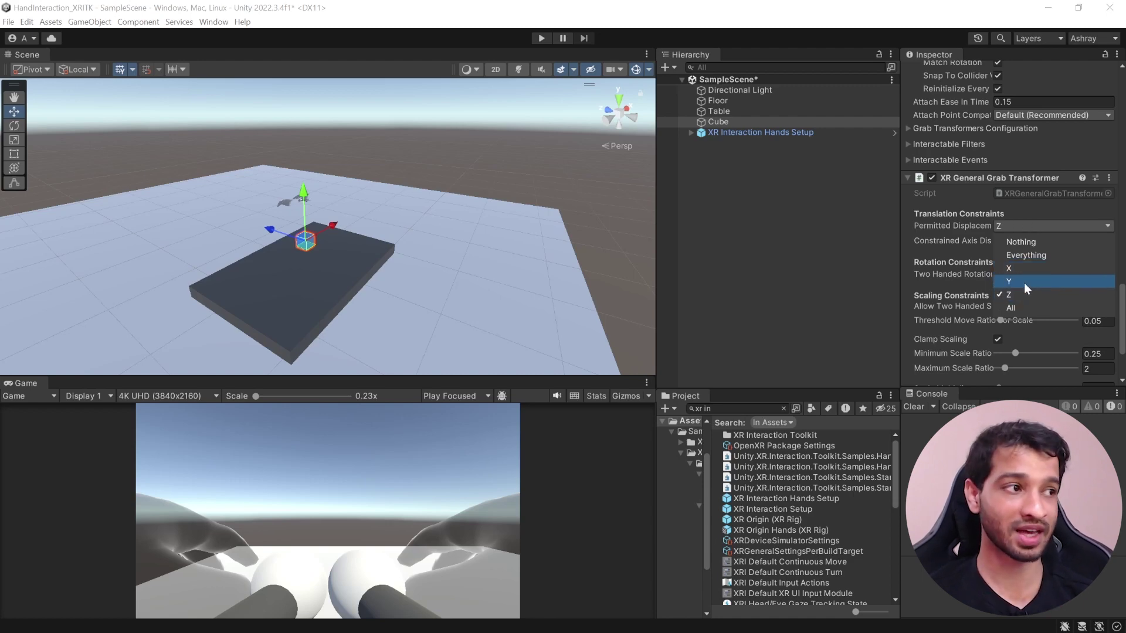
left_click(1026, 255)
left_click(1062, 210)
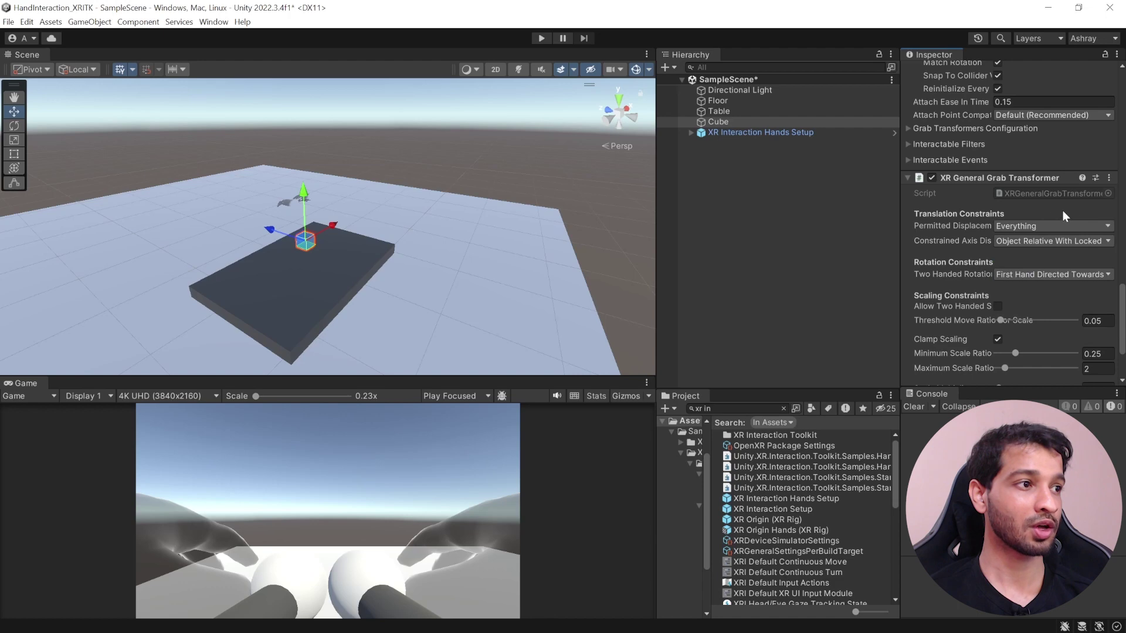
Enable Allow Two Handed Scaling and set the grab interactable's Select Mode to Multiple
left_click(998, 307)
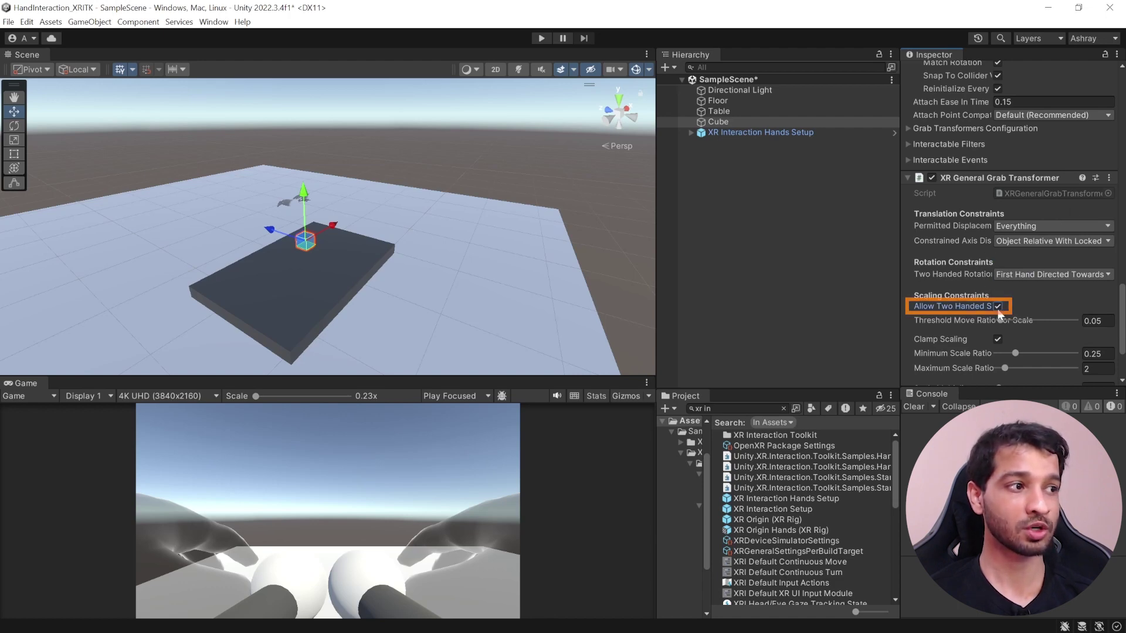
scroll(1024, 312, "up", 10)
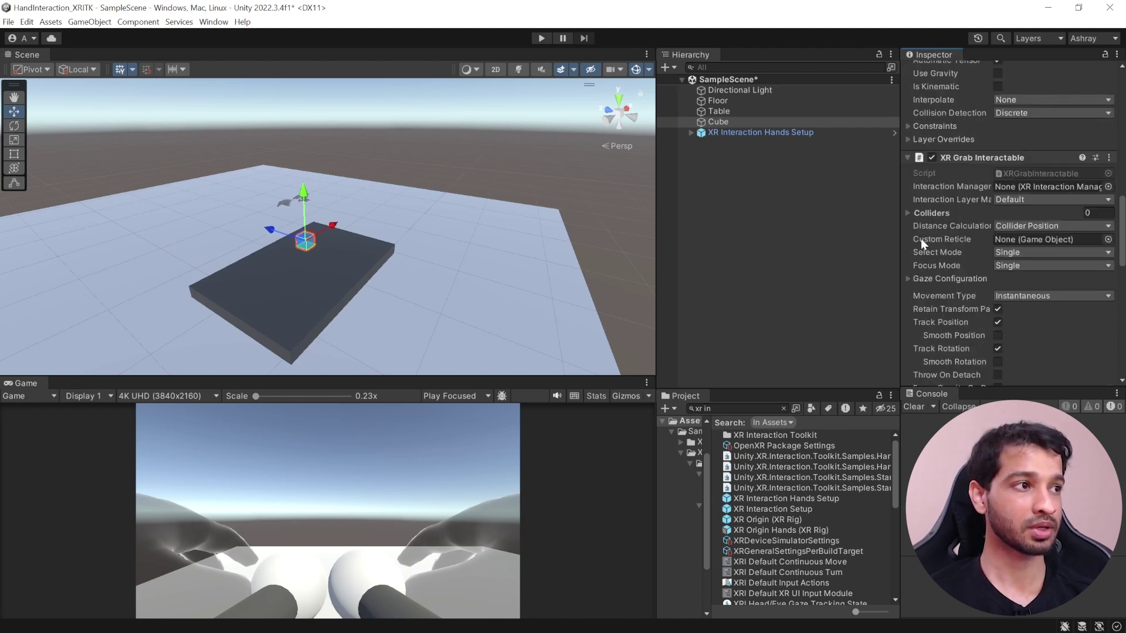
left_click(1011, 251)
left_click(1023, 280)
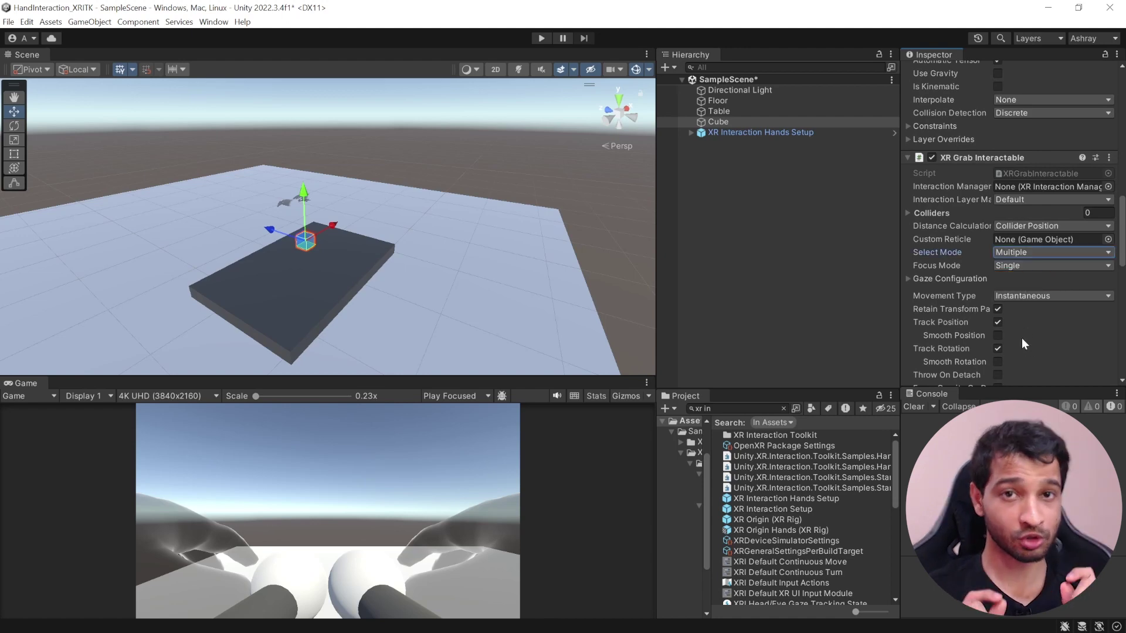
scroll(997, 264, "down", 10)
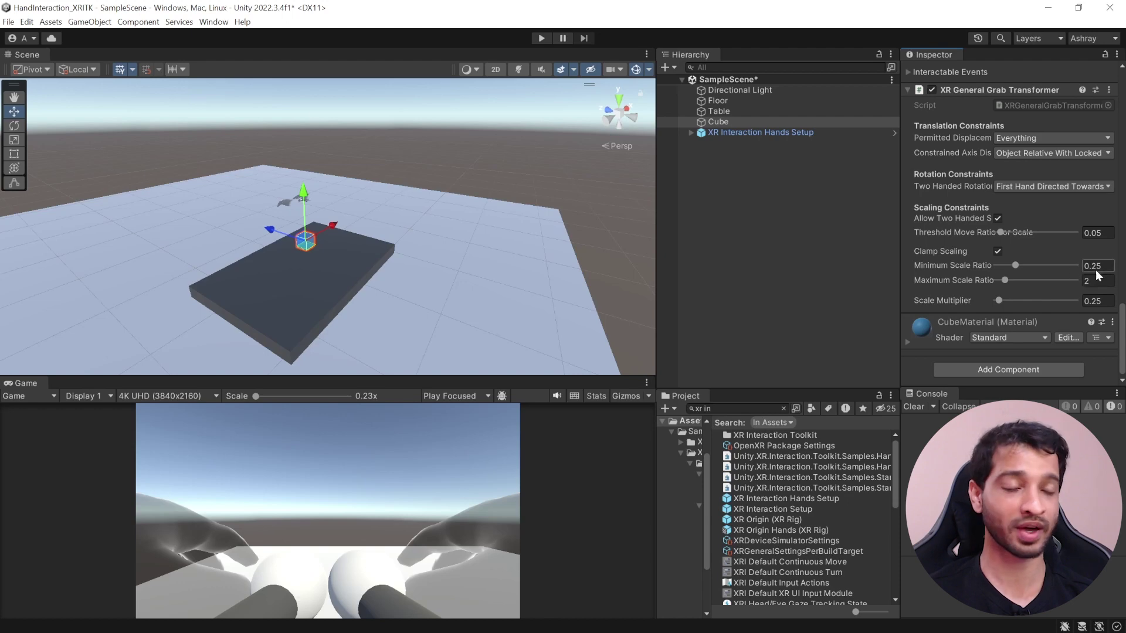
scroll(1024, 273, "up", 15)
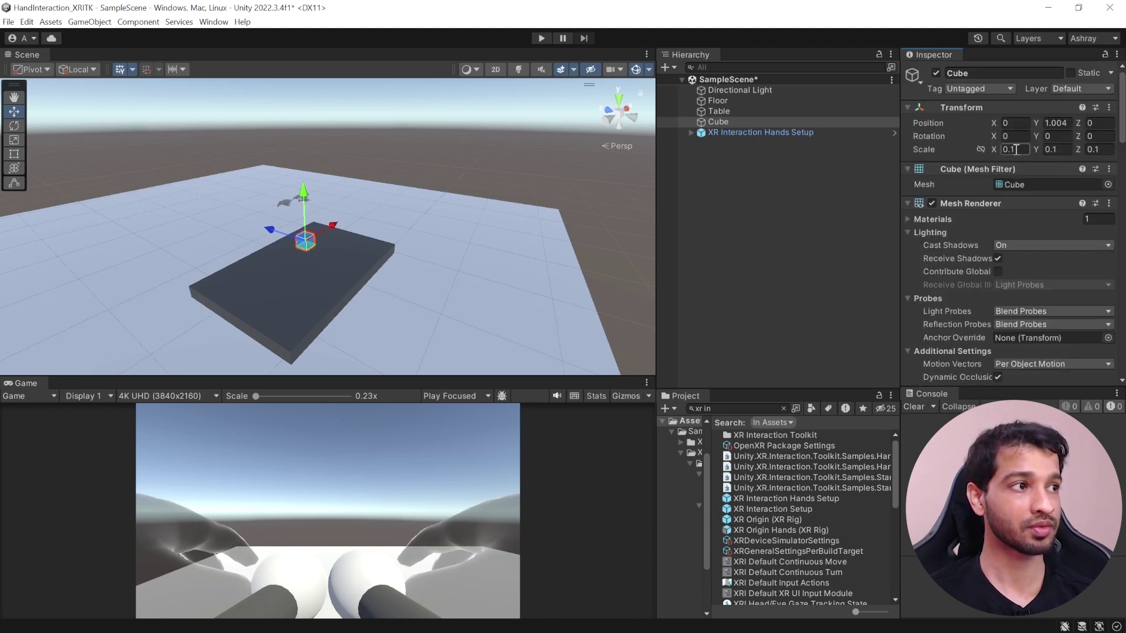
scroll(1032, 276, "down", 10)
scroll(978, 276, "down", 12)
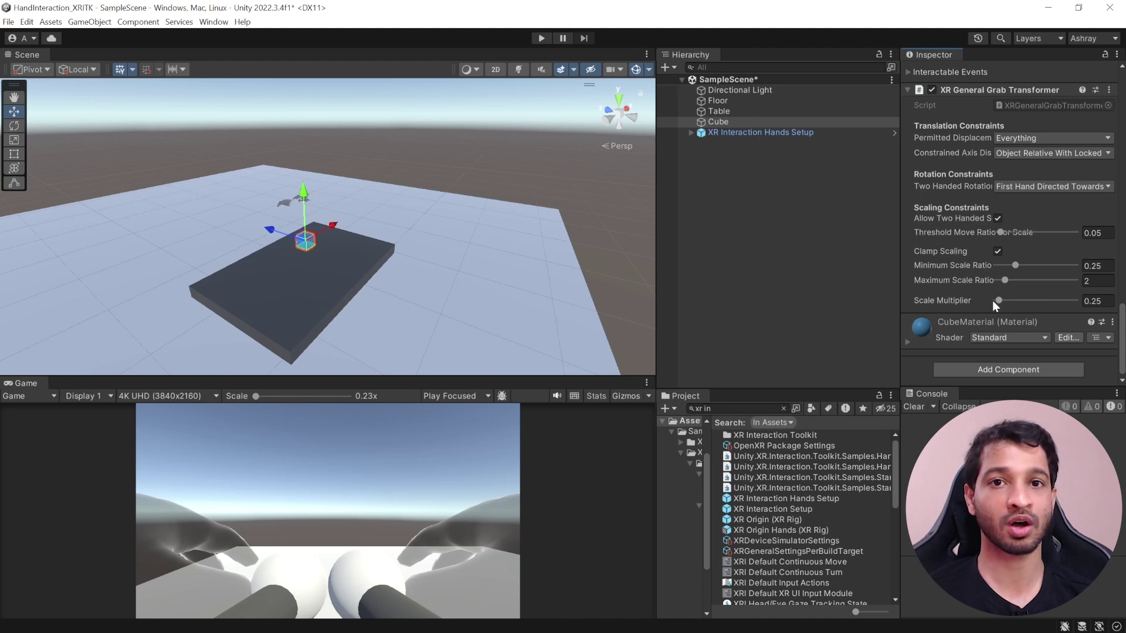
Move the XR Interaction Hands Setup rig back along Z to about -0.544
left_click(749, 203)
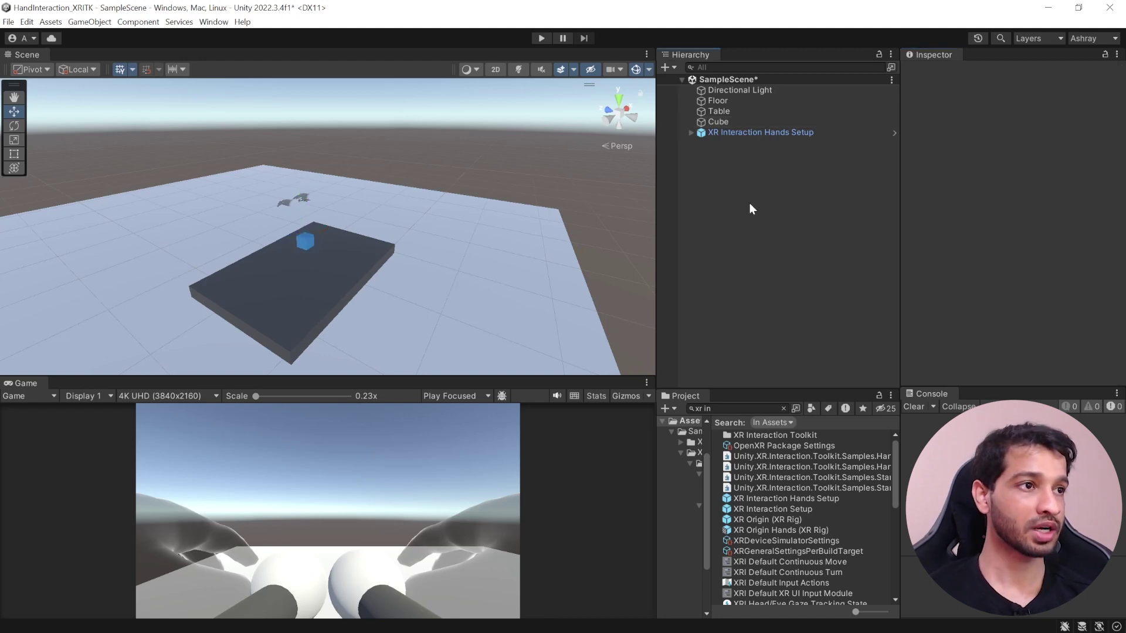
left_click(726, 132)
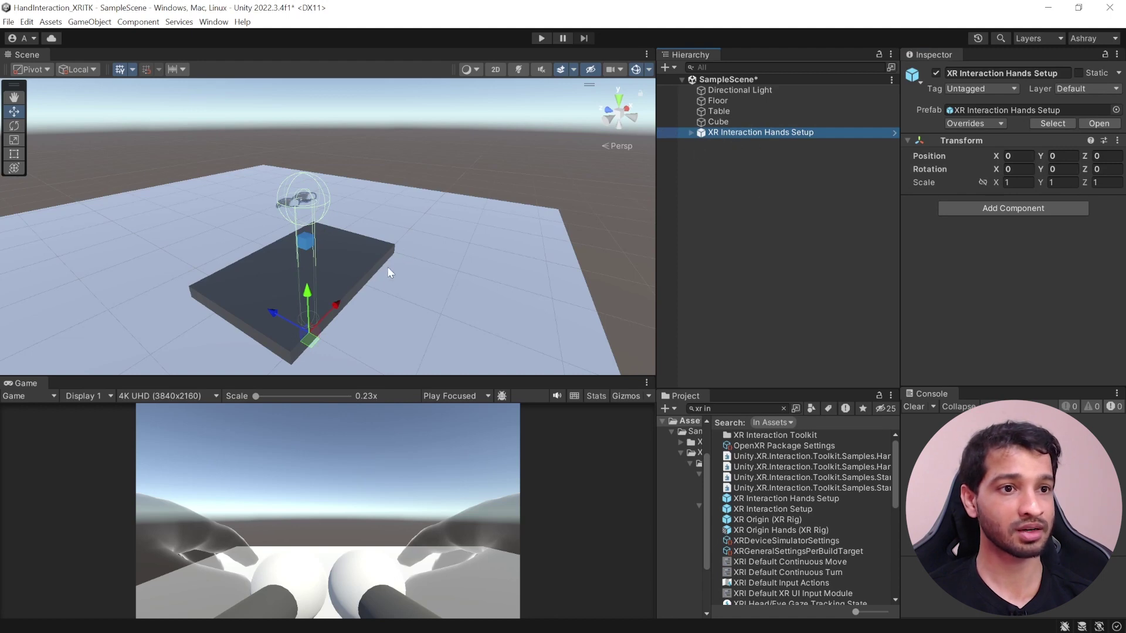
left_click_drag(283, 309, 316, 341)
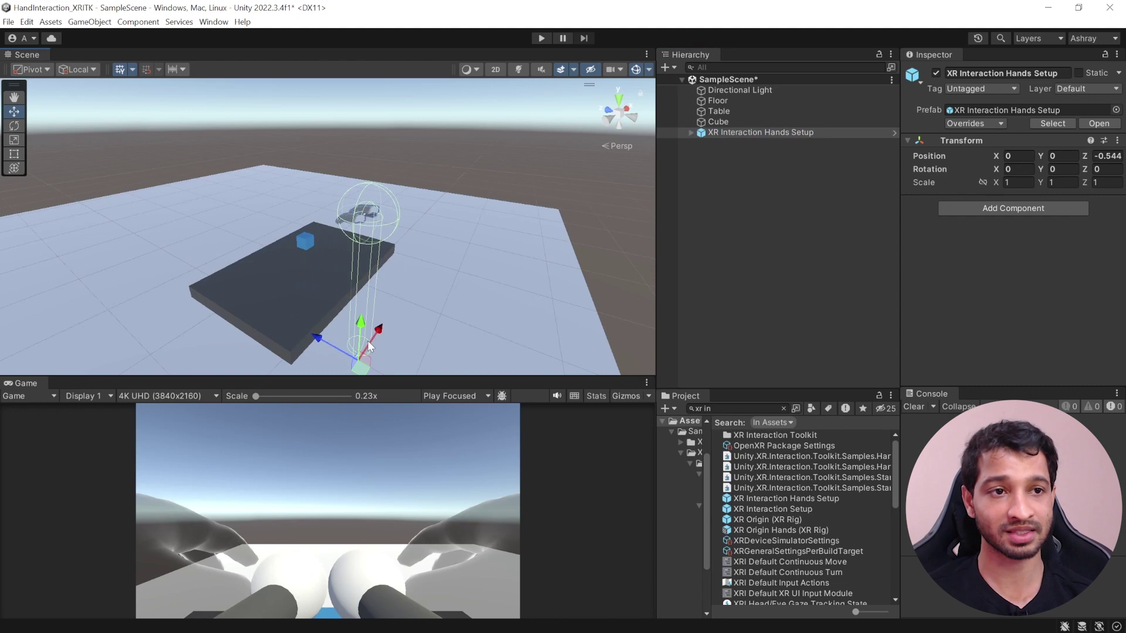
left_click(725, 217)
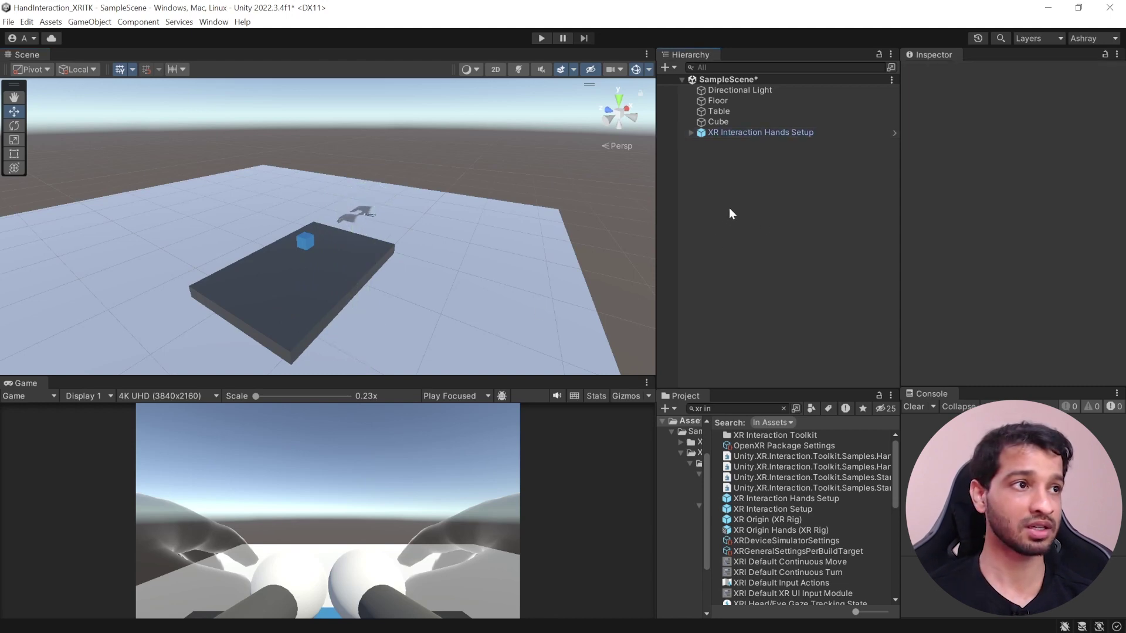